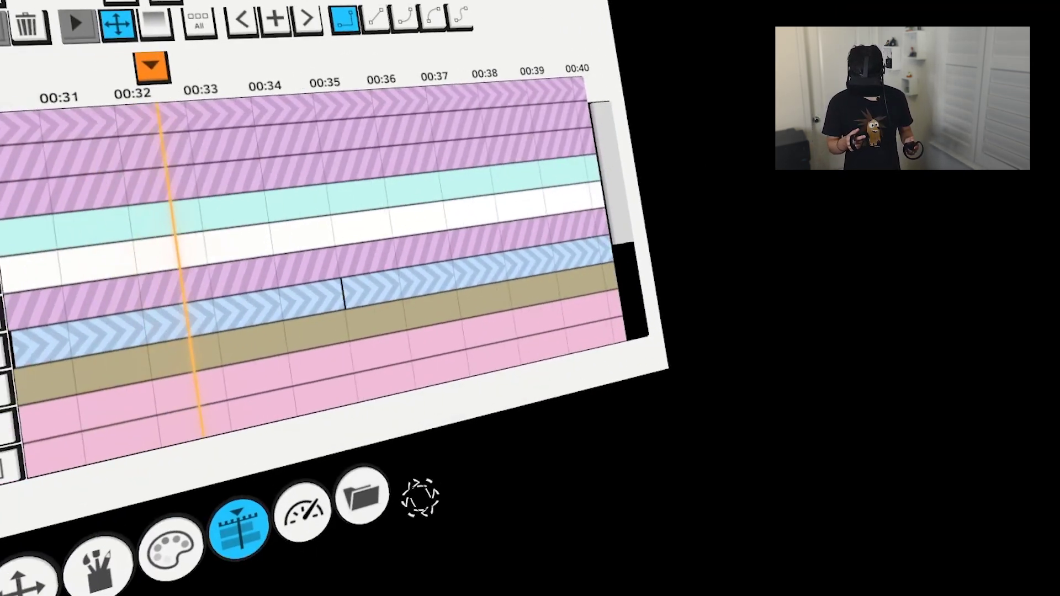
# Start a new project and set its background colour to a dark grey-green
pyautogui.click(361, 494)
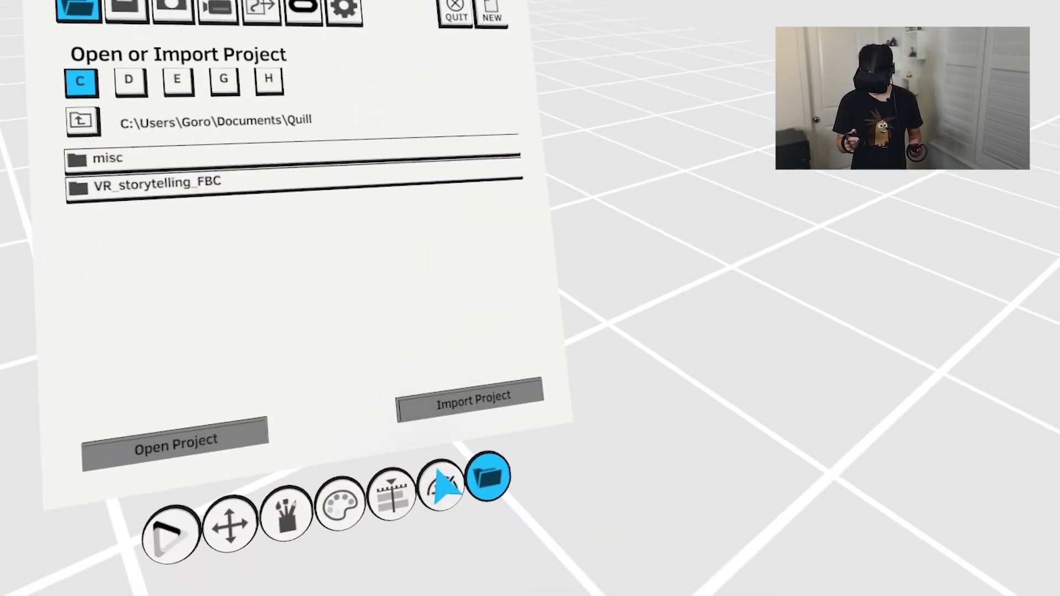
pyautogui.click(392, 494)
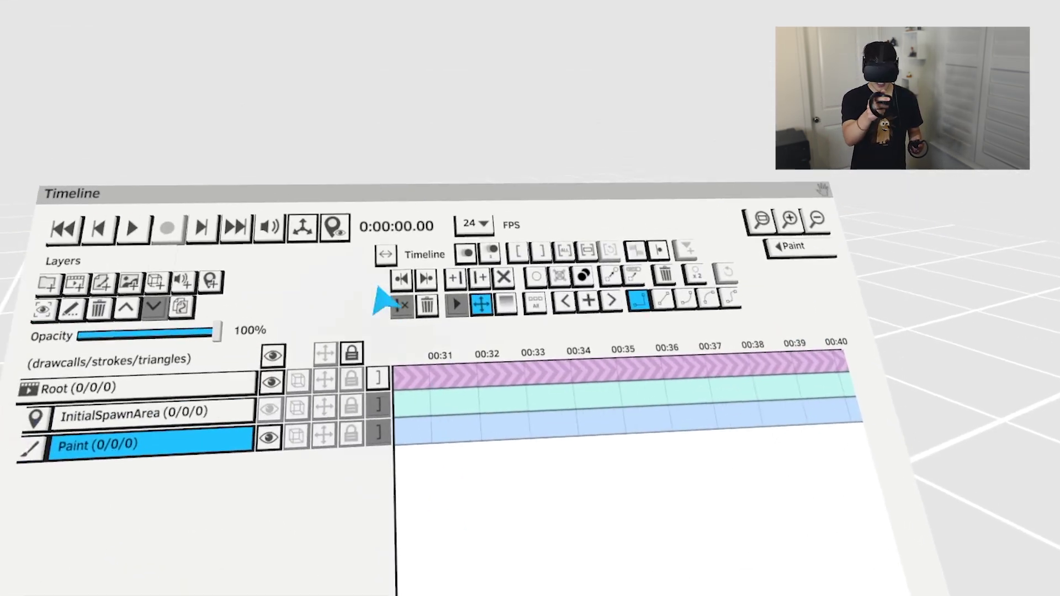
pyautogui.click(339, 503)
pyautogui.click(577, 325)
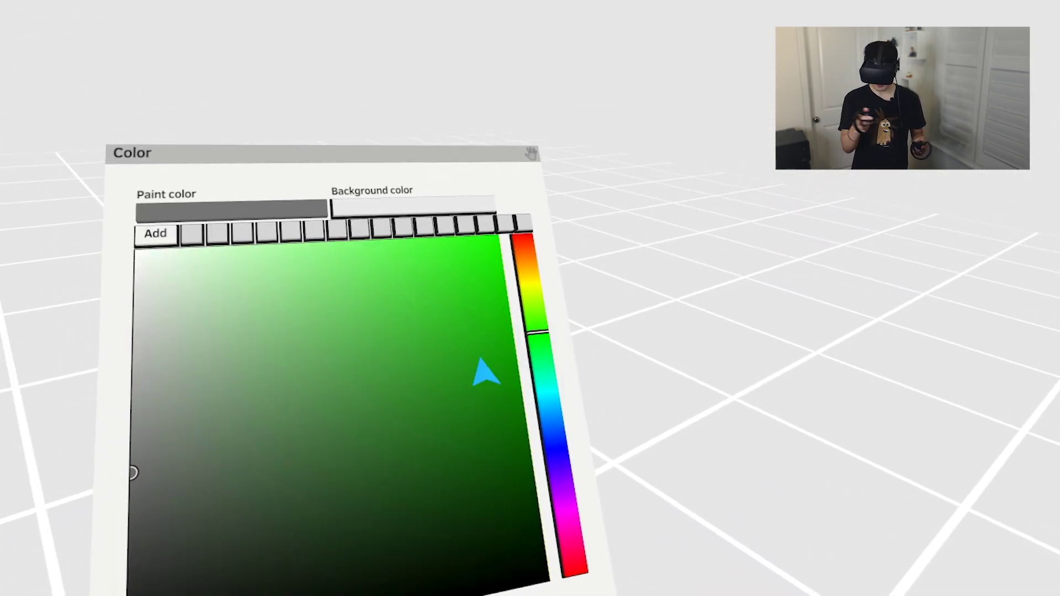
pyautogui.click(225, 479)
pyautogui.click(574, 318)
pyautogui.click(442, 256)
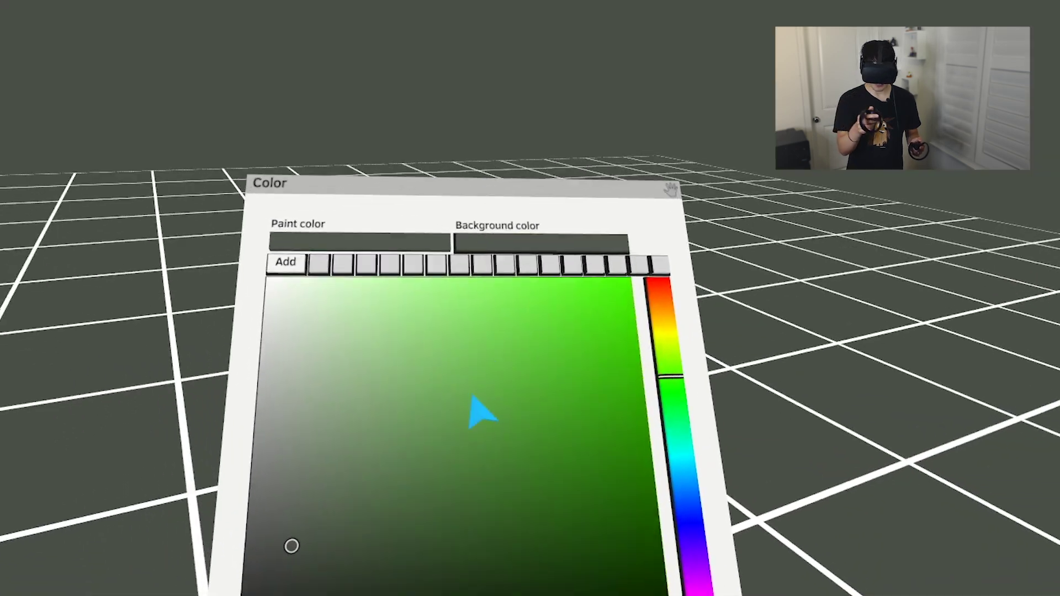
# Save the background colour as a swatch, choose a muted green and paint a straight horizontal stroke across the grid
pyautogui.click(348, 266)
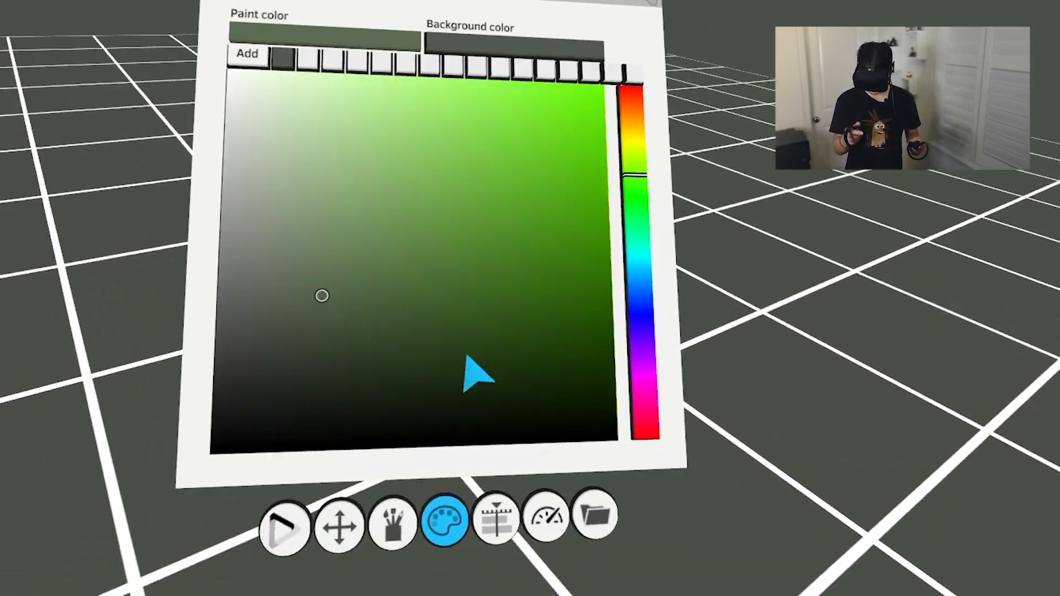
pyautogui.click(392, 523)
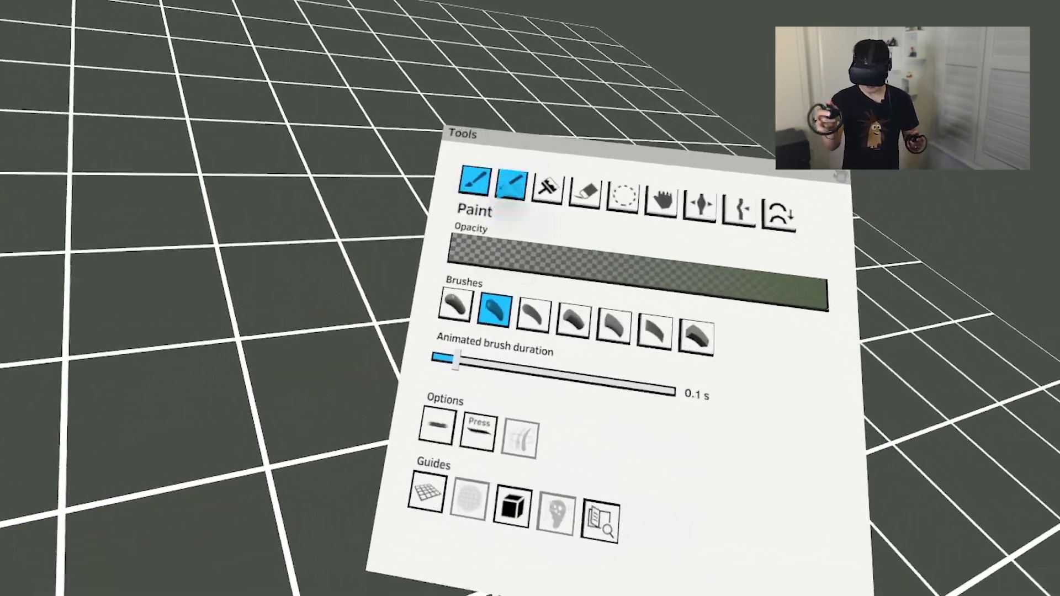
pyautogui.click(513, 184)
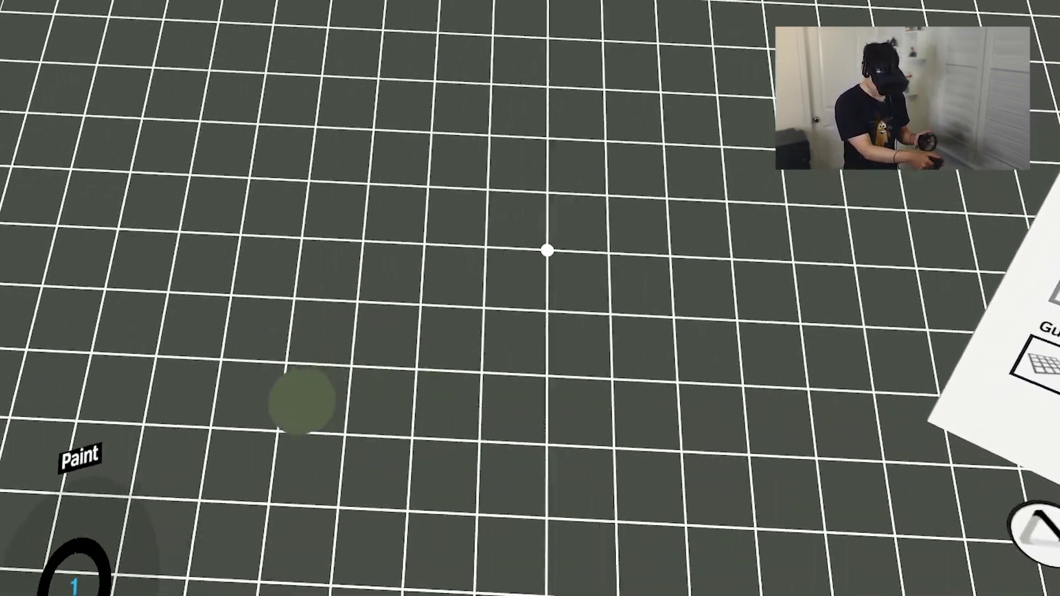
pyautogui.moveTo(302, 401); pyautogui.dragTo(740, 402)
pyautogui.hotkey('ctrl', 'z')
pyautogui.hotkey('ctrl', 'shift', 'z')
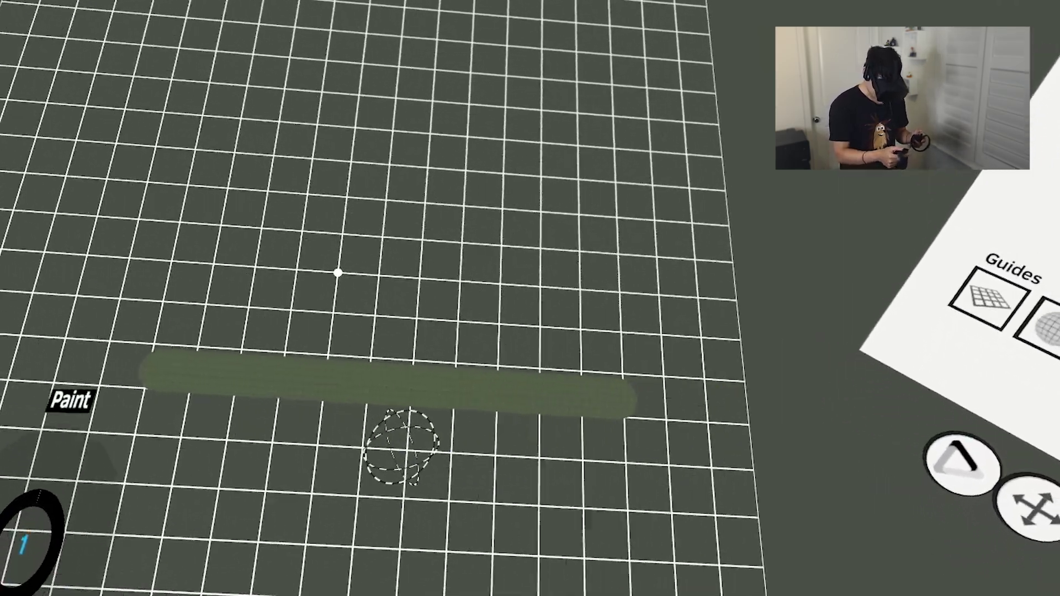
# Duplicate the green stroke repeatedly side by side to form a flat rectangular ground plane
pyautogui.click(403, 450)
pyautogui.hotkey('ctrl', 'd')
pyautogui.hotkey('ctrl', 'd')
pyautogui.hotkey('ctrl', 'd')
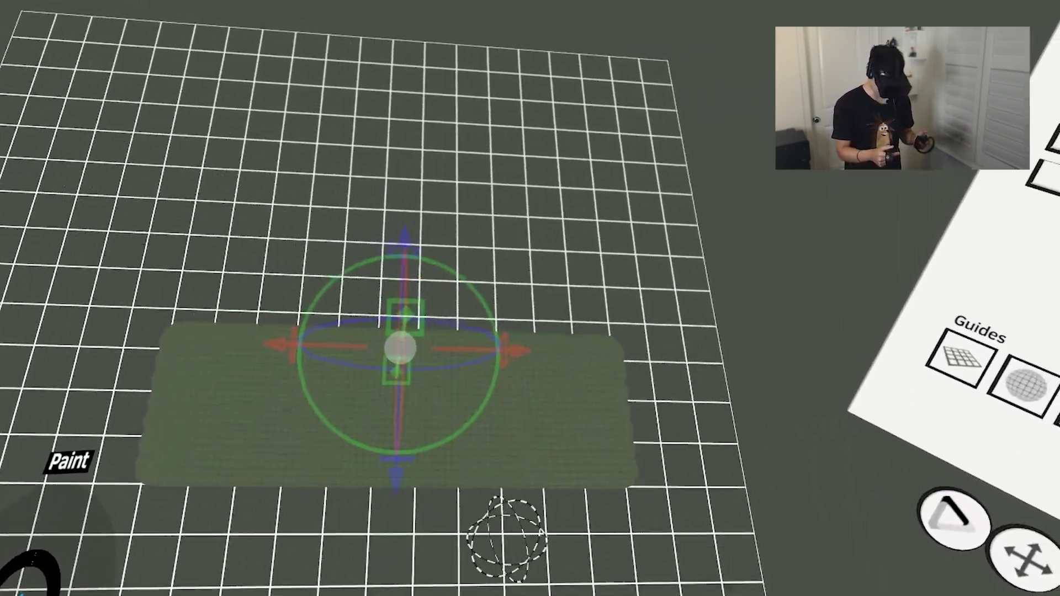
pyautogui.hotkey('ctrl', 'd')
pyautogui.hotkey('ctrl', 'd')
pyautogui.press('Escape')
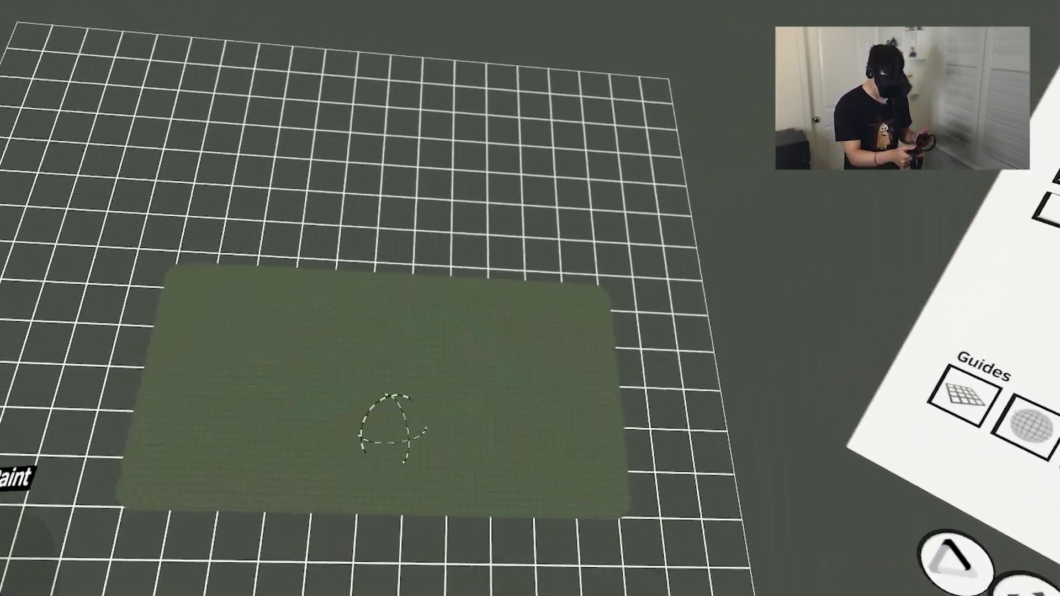
# Duplicate and reposition the green ground section to extend the ground plane, undoing the last placement
pyautogui.moveTo(392, 429); pyautogui.dragTo(445, 258)
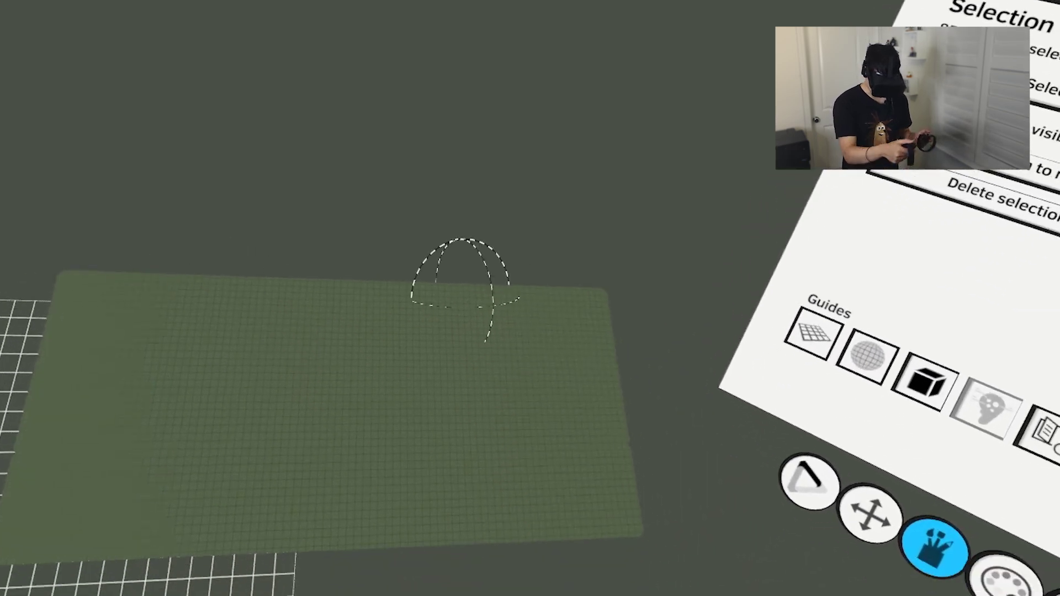
pyautogui.hotkey('ctrl', 'd')
pyautogui.moveTo(403, 459); pyautogui.dragTo(440, 247)
pyautogui.moveTo(555, 242)
pyautogui.mouseDown()
pyautogui.moveTo(364, 386)
pyautogui.moveTo(464, 327)
pyautogui.mouseUp()
pyautogui.hotkey('ctrl', 'z')
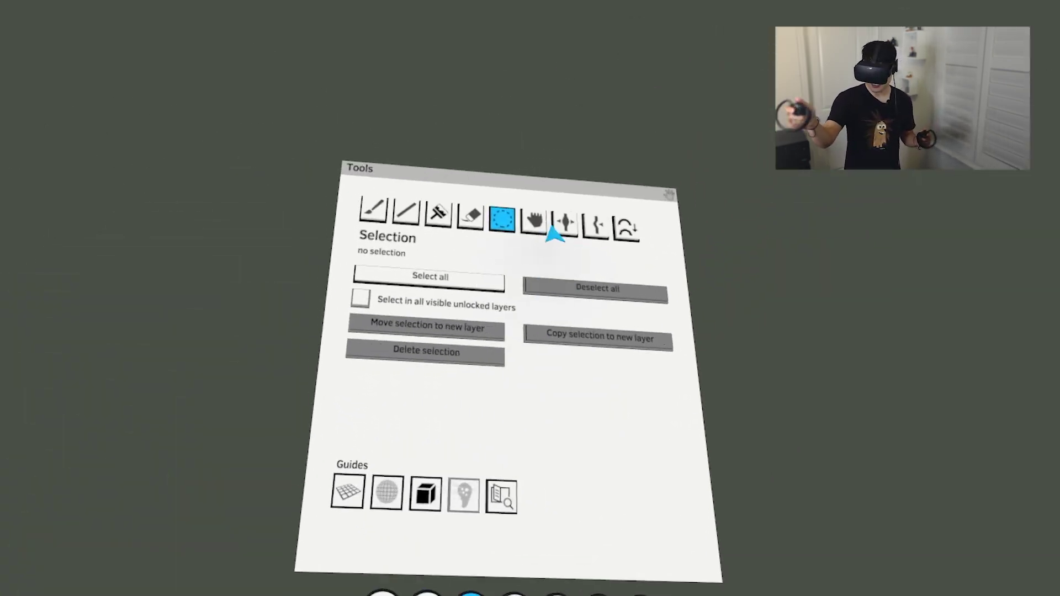
# Sculpt the flat ground into rolling hills and colorize it with darker, more yellowish greens
pyautogui.click(538, 224)
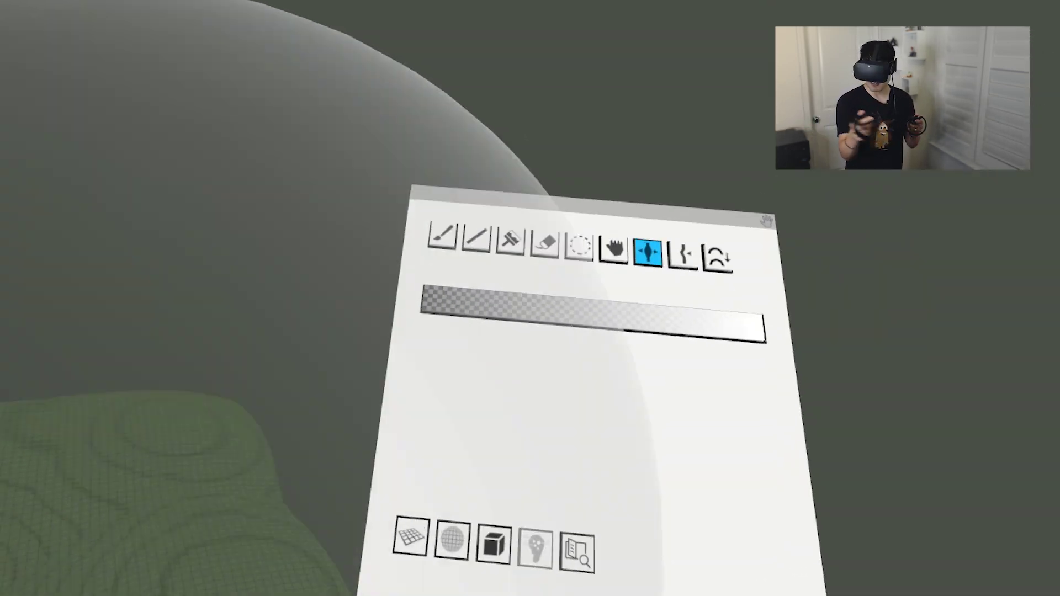
pyautogui.click(458, 219)
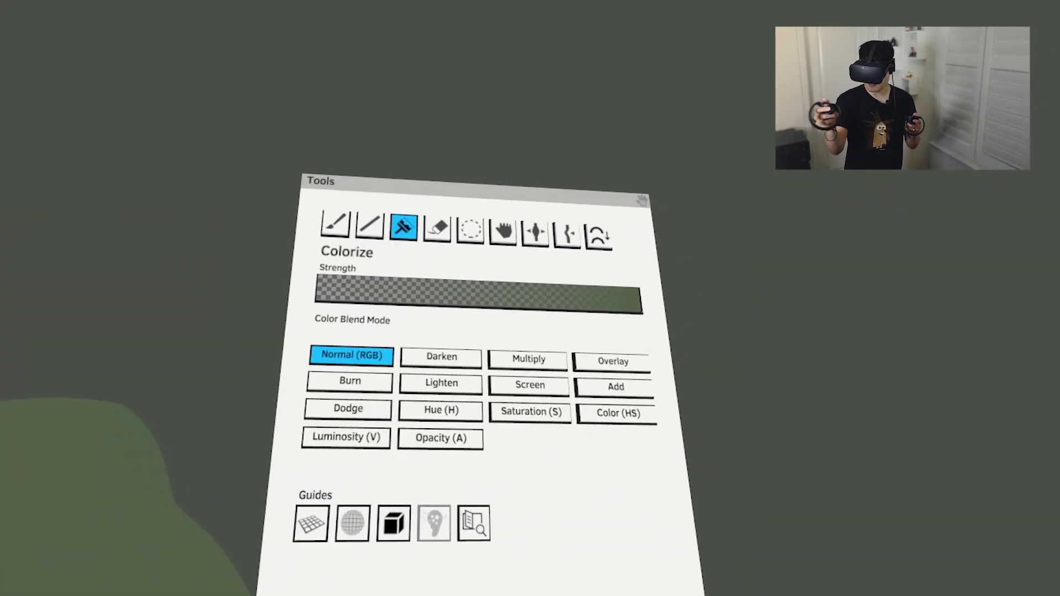
pyautogui.click(403, 291)
pyautogui.click(438, 487)
pyautogui.click(637, 372)
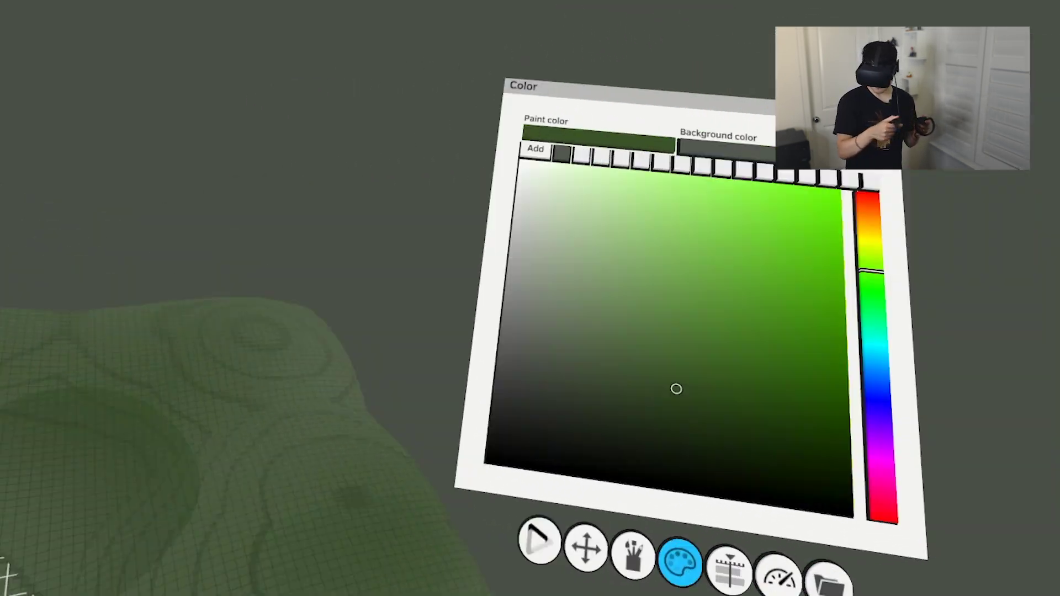
pyautogui.click(870, 245)
pyautogui.moveTo(434, 272); pyautogui.dragTo(110, 326)
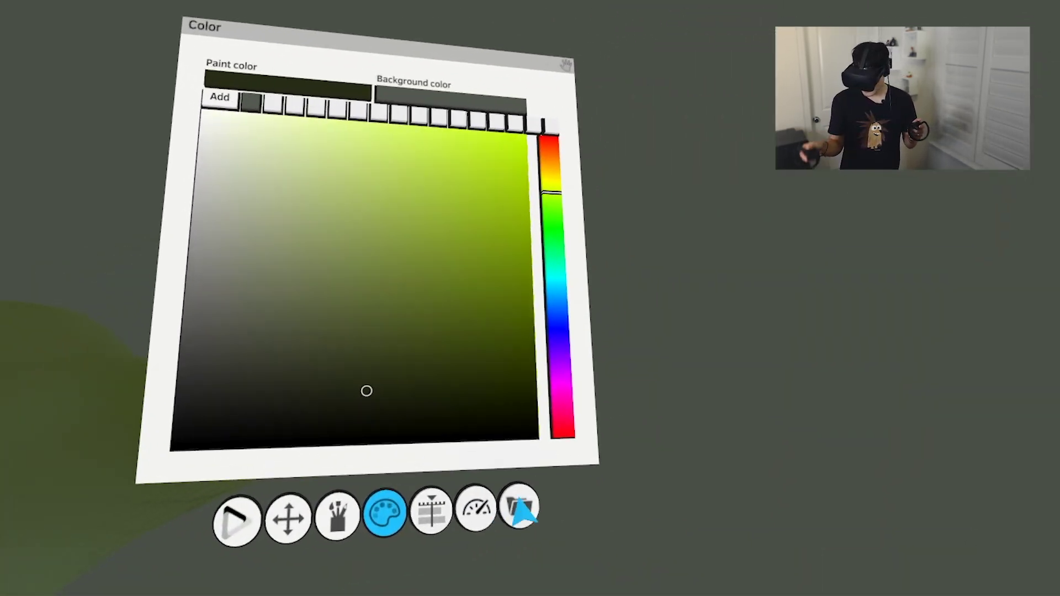
# Add a new paint layer for the house and choose a dark purple paint colour
pyautogui.click(521, 509)
pyautogui.click(585, 572)
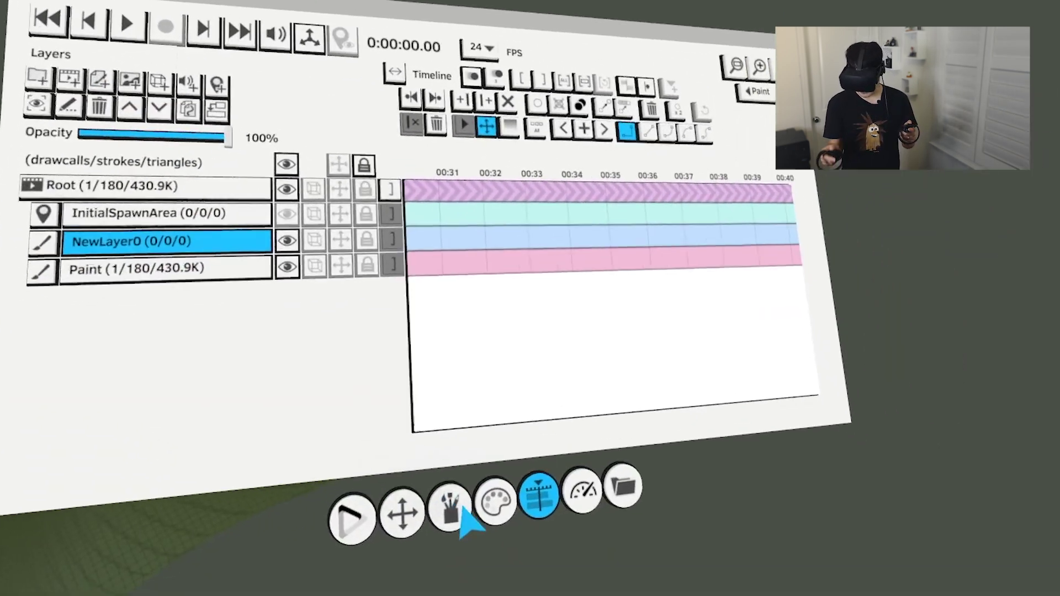
pyautogui.click(450, 510)
pyautogui.click(455, 525)
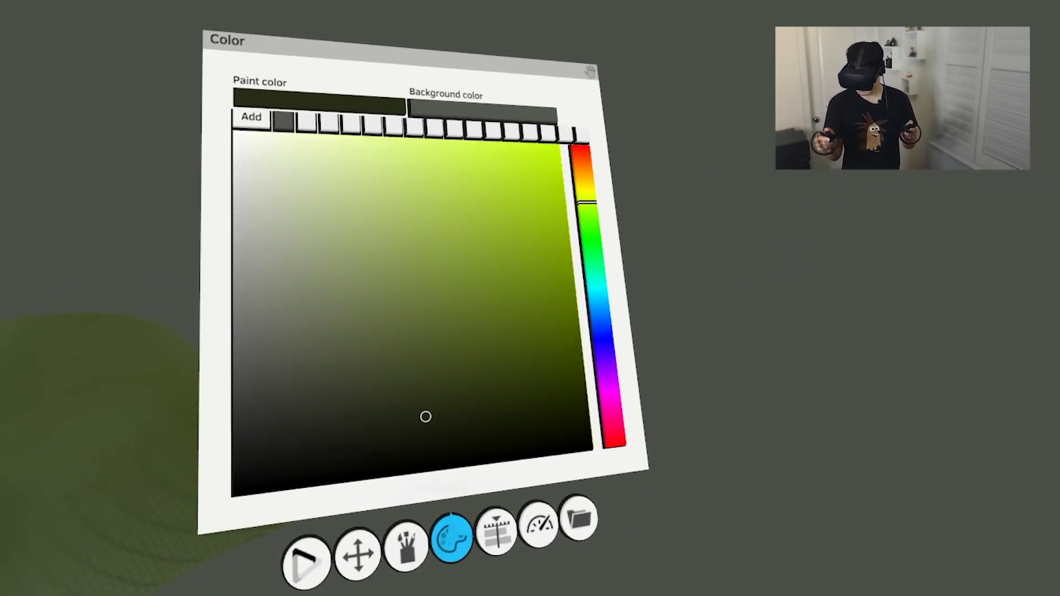
pyautogui.click(607, 393)
pyautogui.click(363, 386)
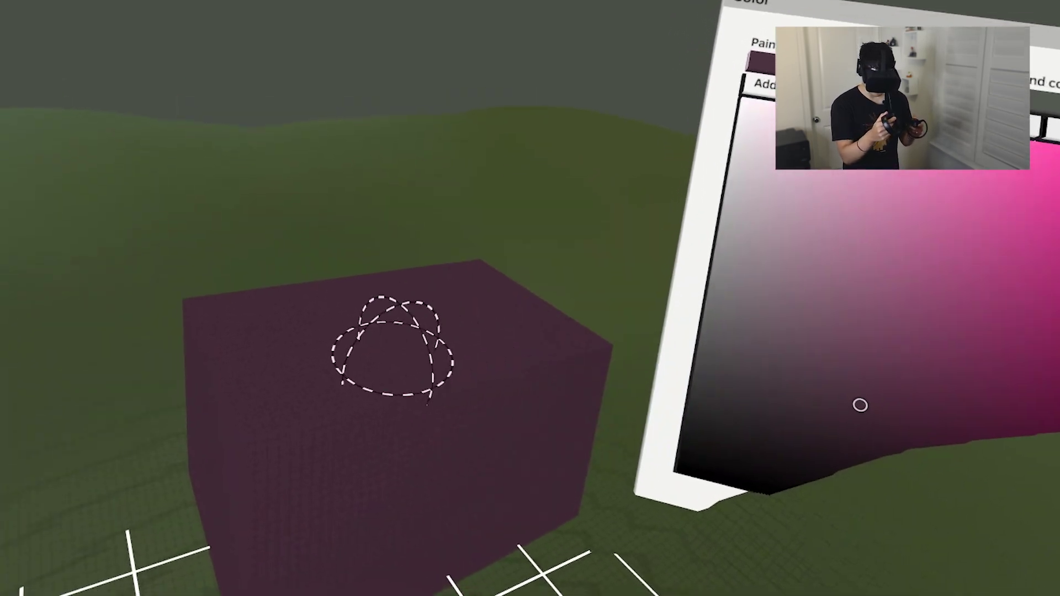
# Build the house from the purple box, giving it a near-black gabled roof and a sloping porch roof
pyautogui.click(408, 340)
pyautogui.moveTo(435, 470)
pyautogui.mouseDown()
pyautogui.moveTo(426, 438)
pyautogui.moveTo(507, 280)
pyautogui.mouseUp()
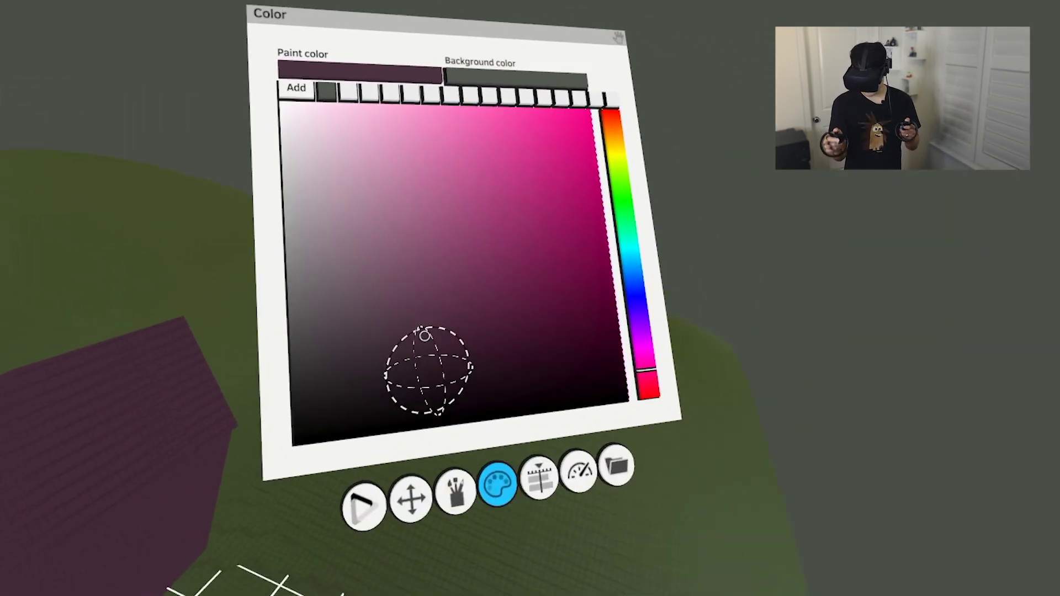
pyautogui.click(454, 490)
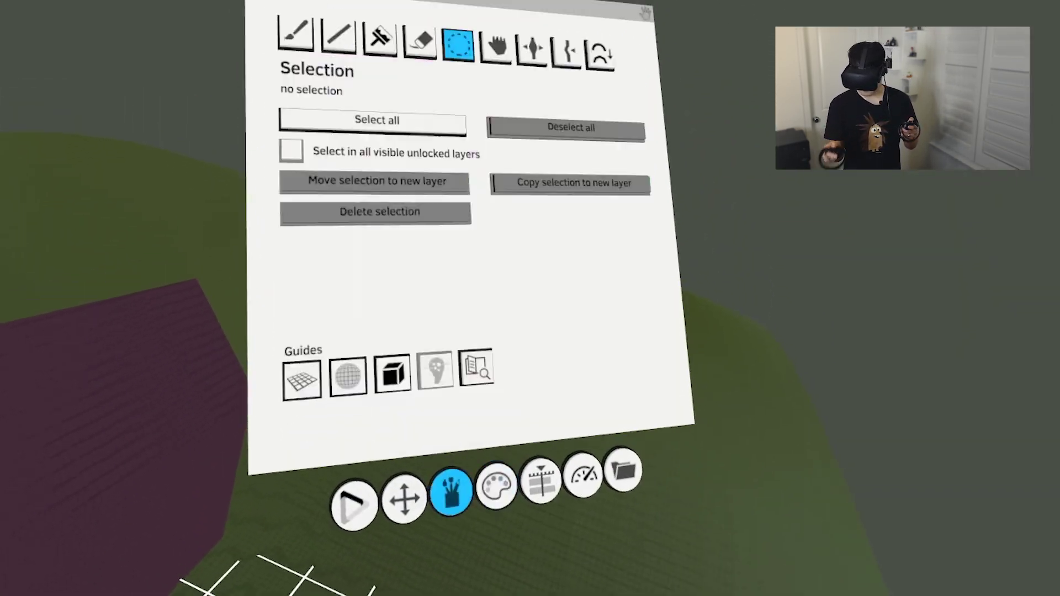
pyautogui.click(388, 208)
pyautogui.click(445, 481)
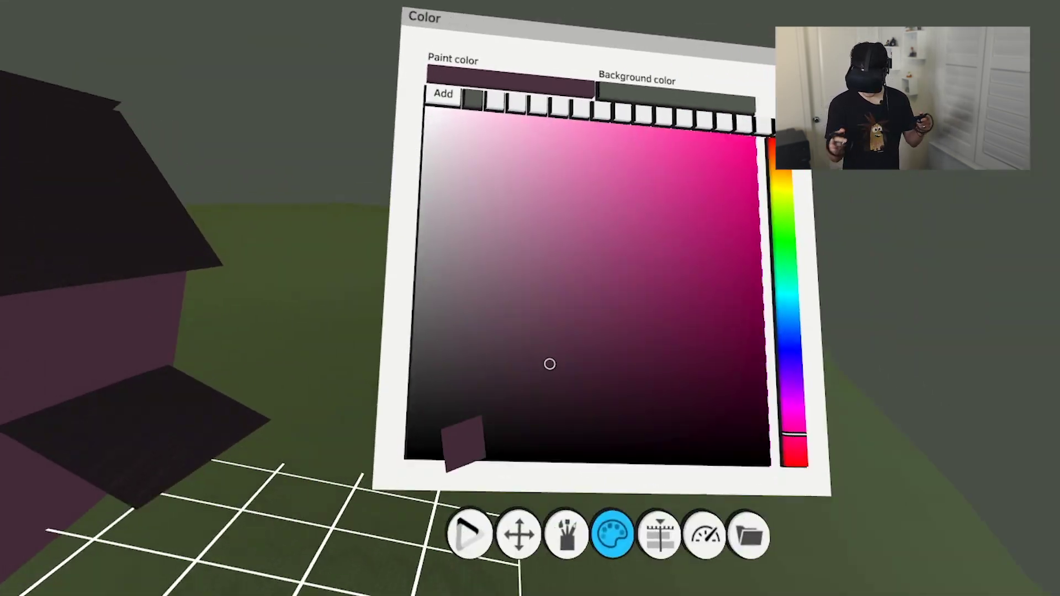
# Add straight purple posts under the porch roof and darken the house's side wall with Colorize at reduced strength
pyautogui.click(566, 534)
pyautogui.click(500, 332)
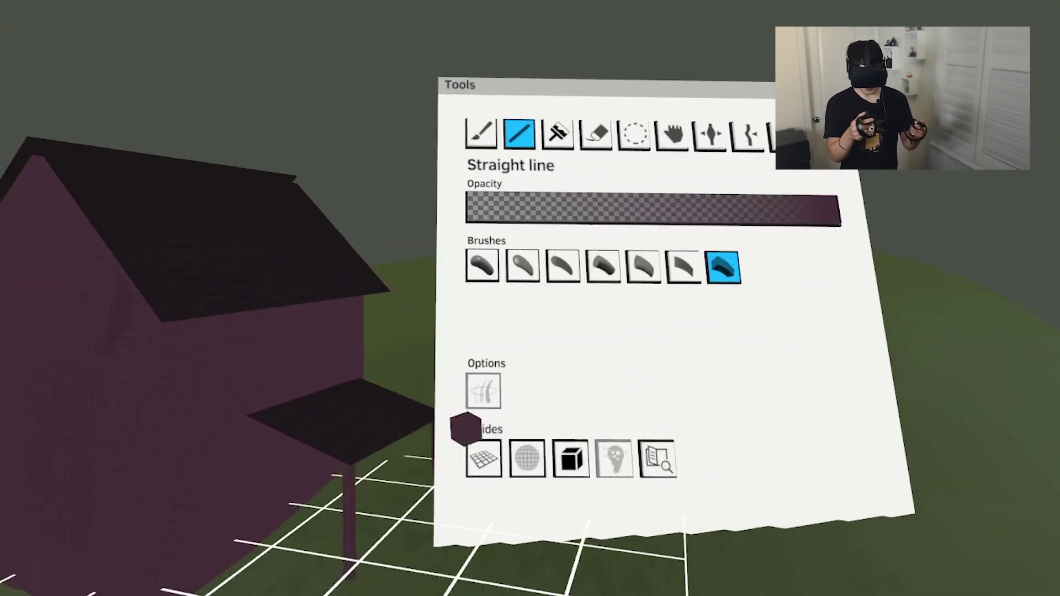
pyautogui.click(579, 146)
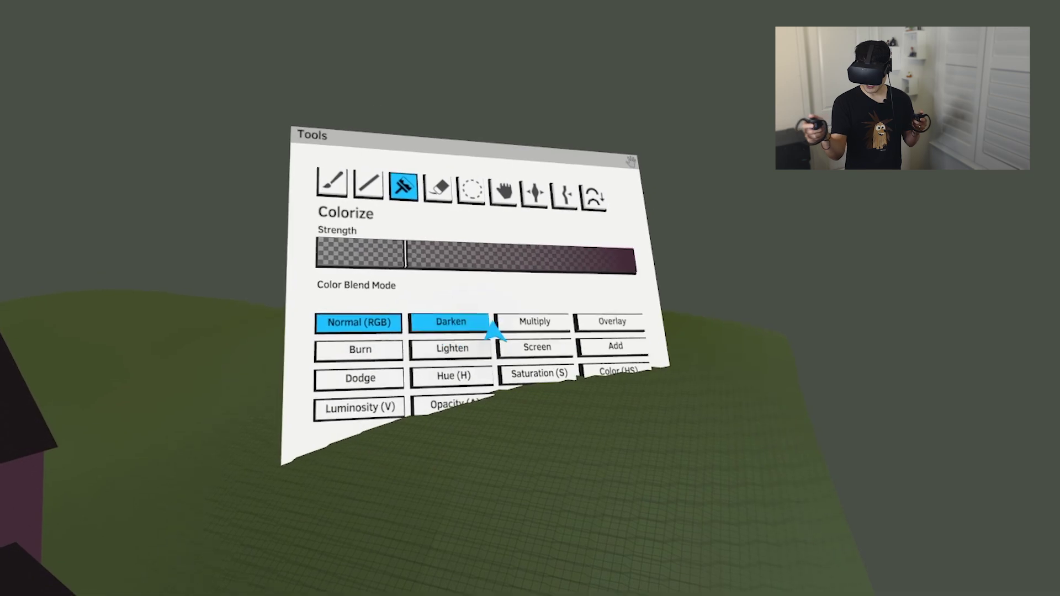
pyautogui.click(505, 325)
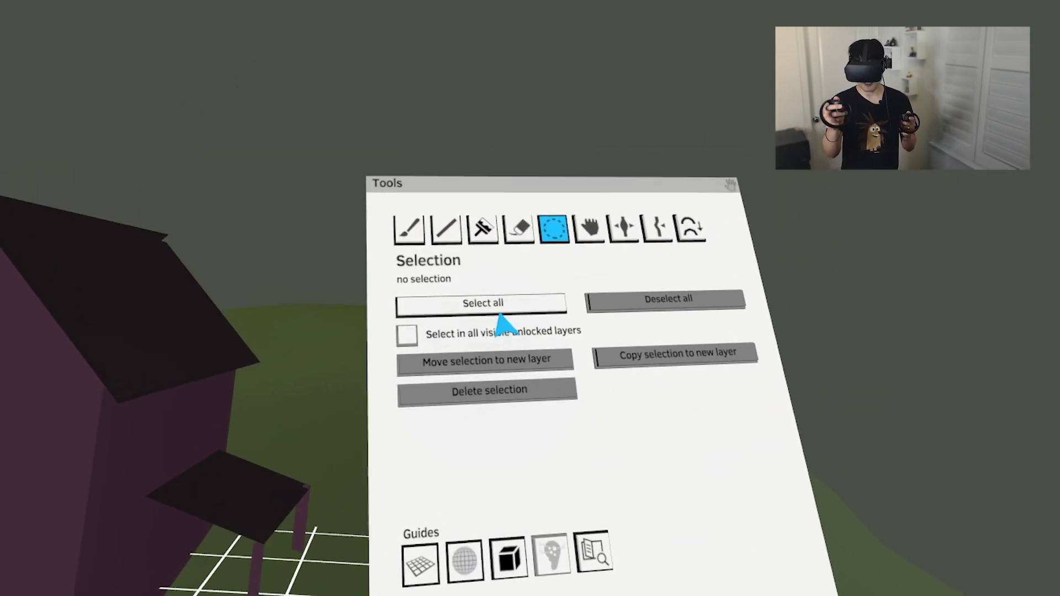
# Build a rectangular window frame from straight light mauve strokes beside the house, duplicating strokes for the bars
pyautogui.click(669, 189)
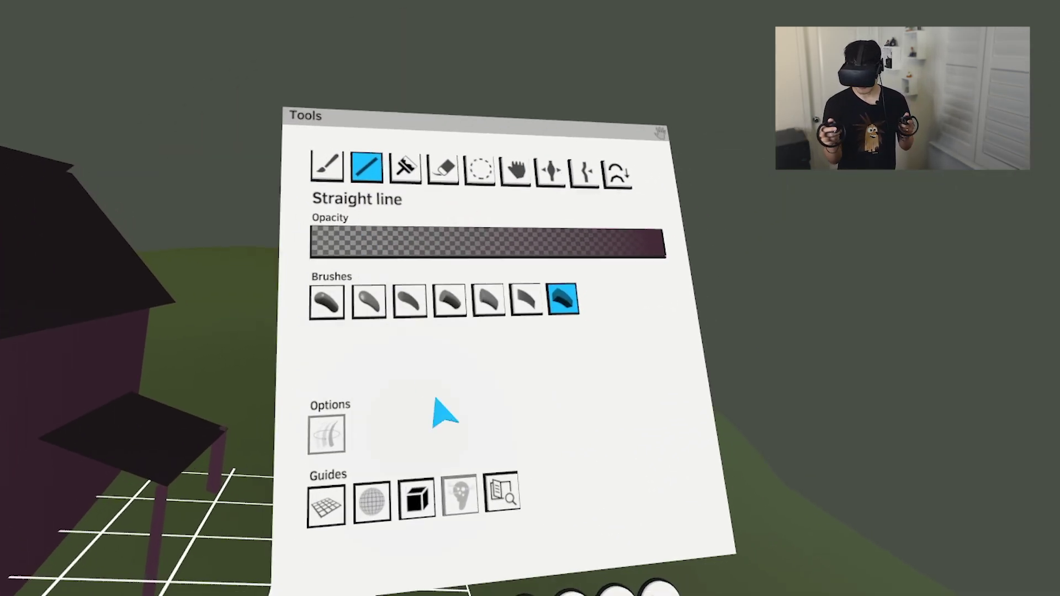
pyautogui.click(454, 511)
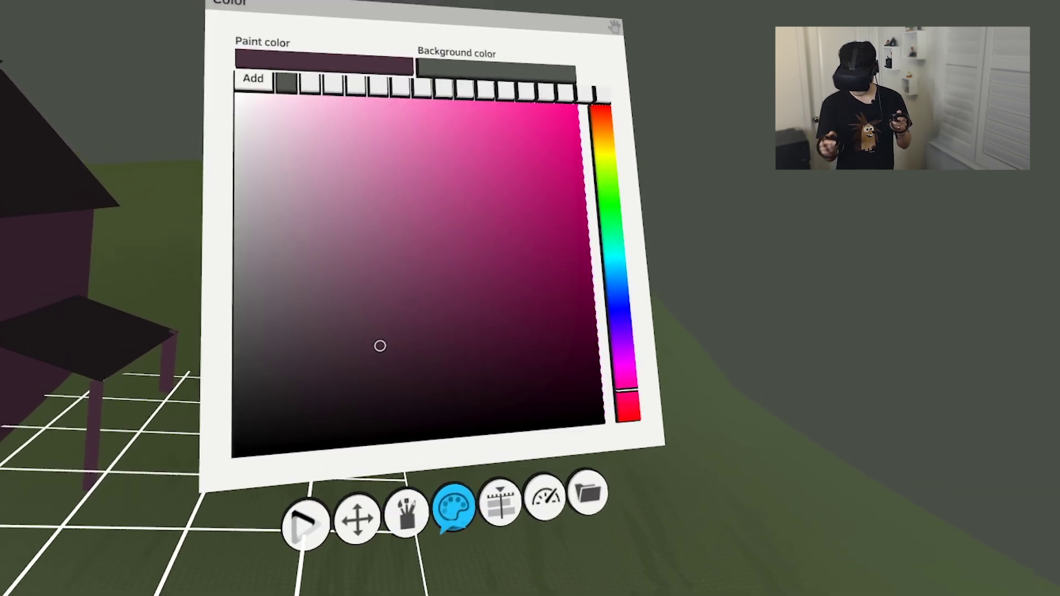
pyautogui.click(402, 355)
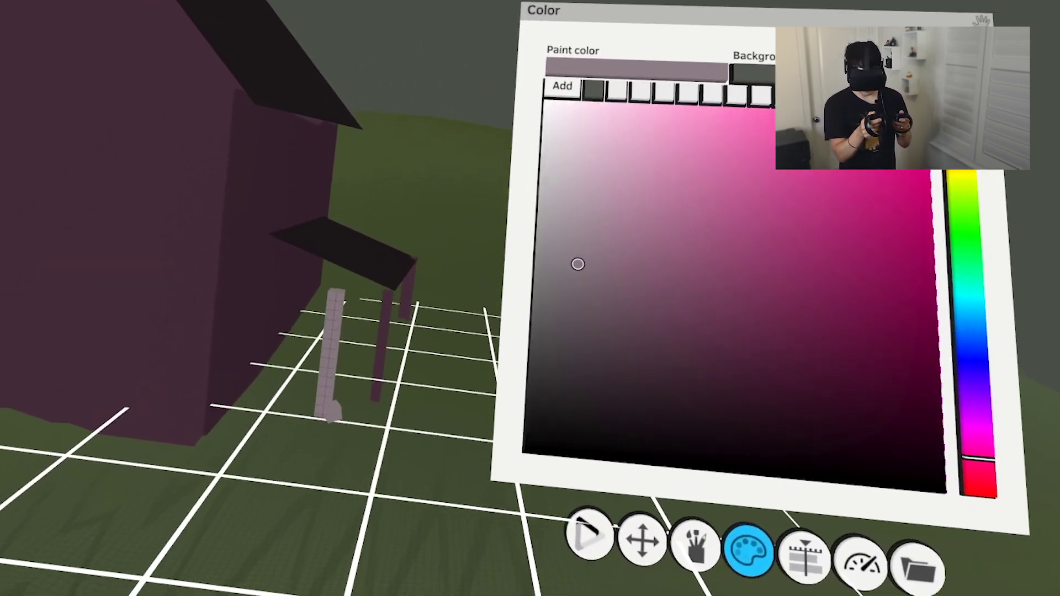
pyautogui.click(358, 334)
pyautogui.click(348, 253)
pyautogui.moveTo(357, 282); pyautogui.dragTo(372, 200)
pyautogui.moveTo(434, 323); pyautogui.dragTo(746, 379)
pyautogui.hotkey('ctrl', 'd')
pyautogui.hotkey('ctrl', 'd')
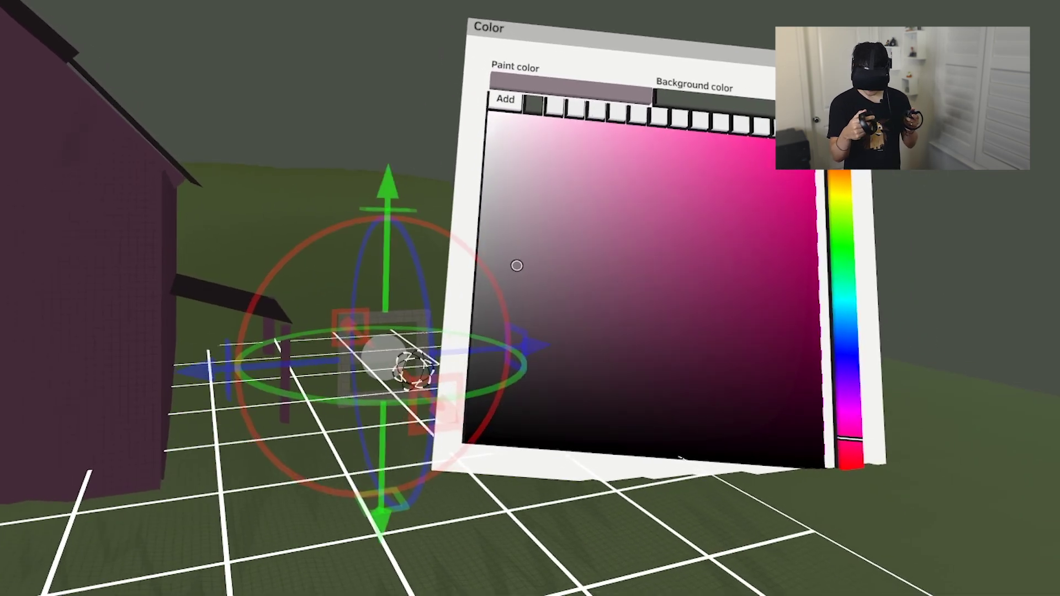
# Place the window frame on the house's gable wall and duplicate it across the walls
pyautogui.moveTo(412, 367); pyautogui.dragTo(336, 311)
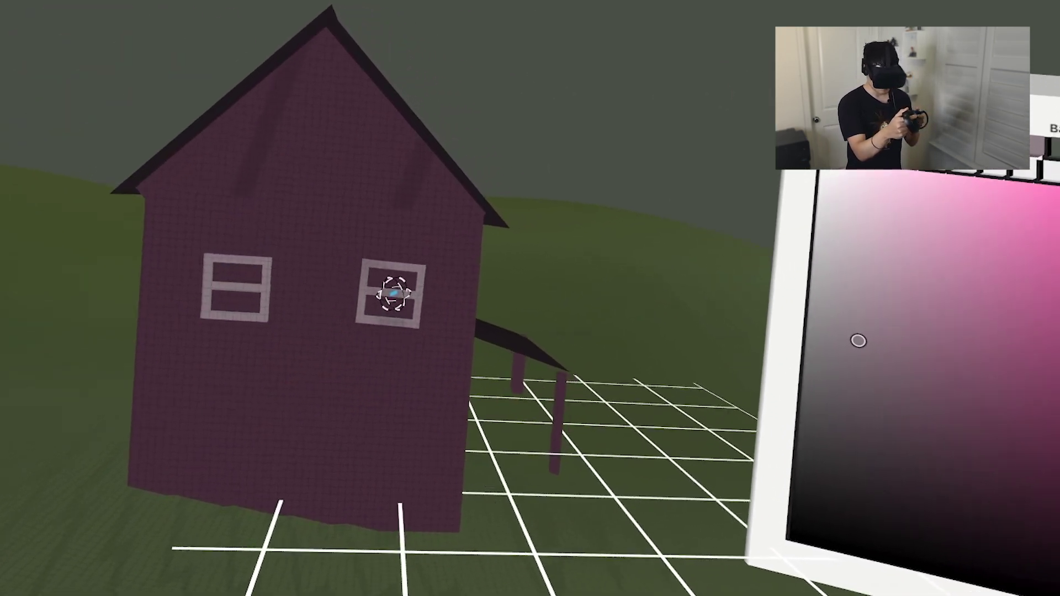
pyautogui.moveTo(381, 293); pyautogui.dragTo(356, 385)
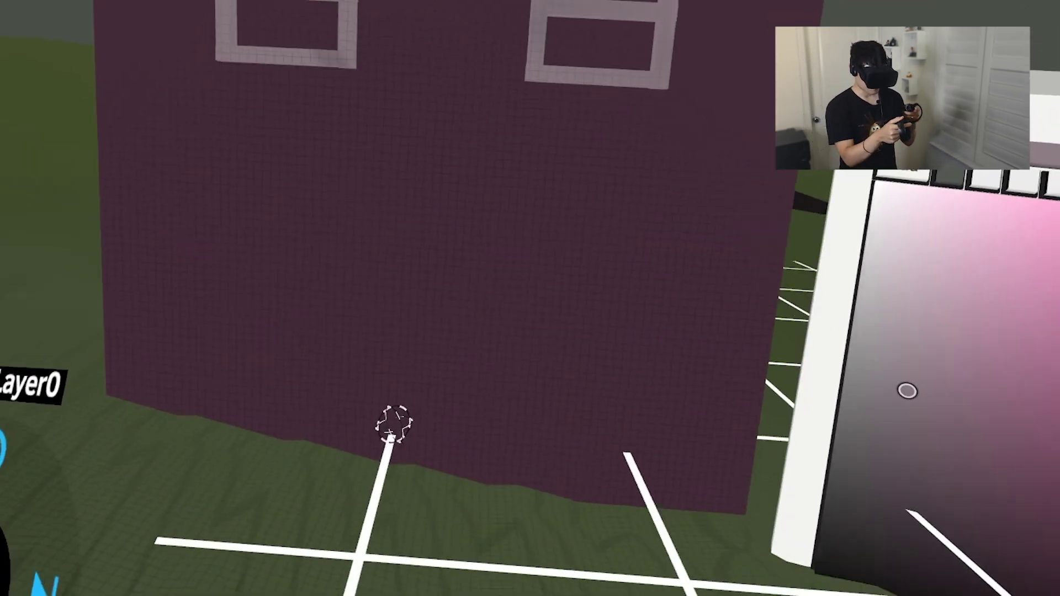
pyautogui.moveTo(343, 298)
pyautogui.mouseDown()
pyautogui.moveTo(407, 286)
pyautogui.moveTo(417, 265)
pyautogui.moveTo(461, 495)
pyautogui.mouseUp()
pyautogui.moveTo(286, 229)
pyautogui.mouseDown()
pyautogui.moveTo(338, 316)
pyautogui.moveTo(363, 449)
pyautogui.mouseUp()
pyautogui.moveTo(404, 260); pyautogui.dragTo(320, 462)
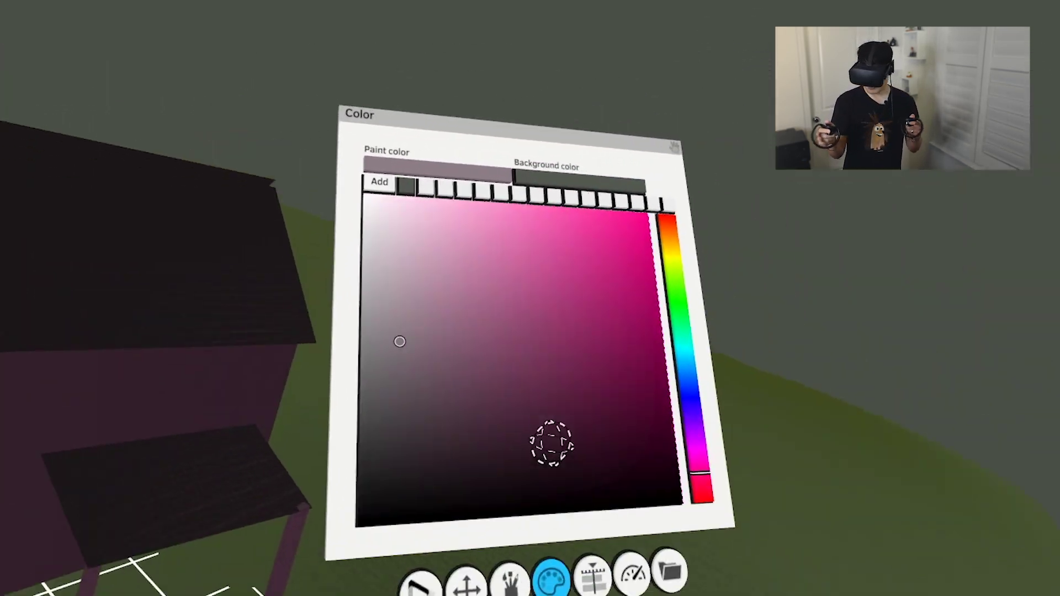
# Choose a dark brown paint colour and paint box-shaped strokes beneath the porch roof
pyautogui.click(458, 431)
pyautogui.click(416, 492)
pyautogui.click(357, 213)
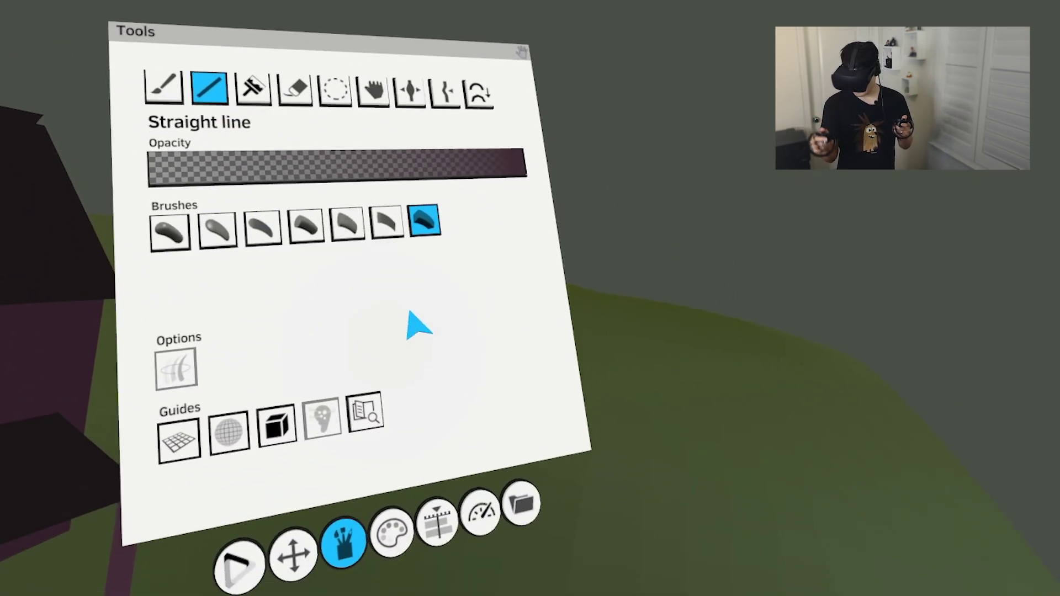
pyautogui.click(390, 533)
pyautogui.click(491, 228)
pyautogui.click(309, 445)
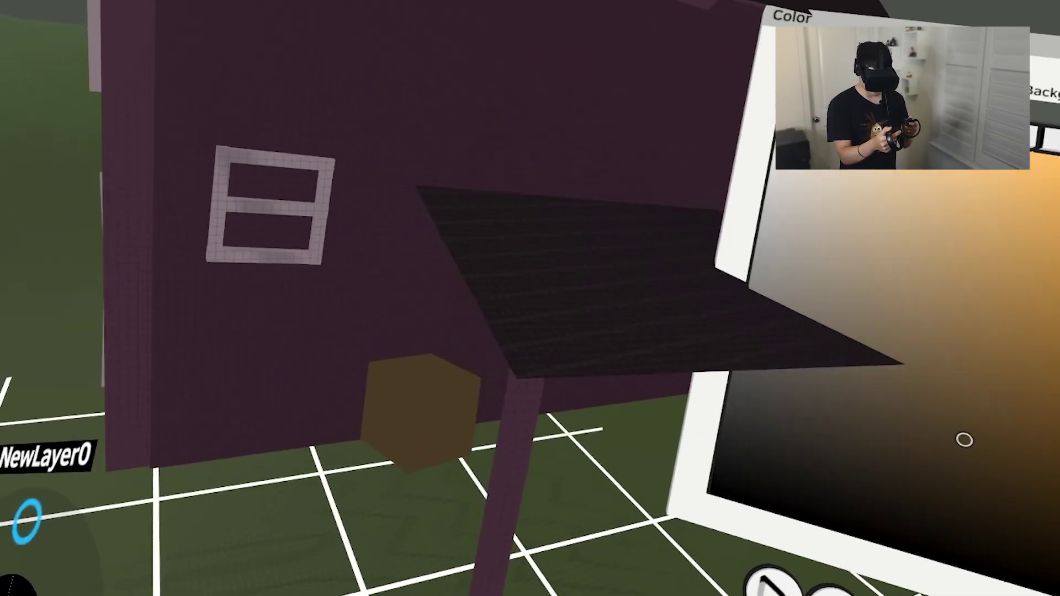
pyautogui.moveTo(421, 411); pyautogui.dragTo(355, 391)
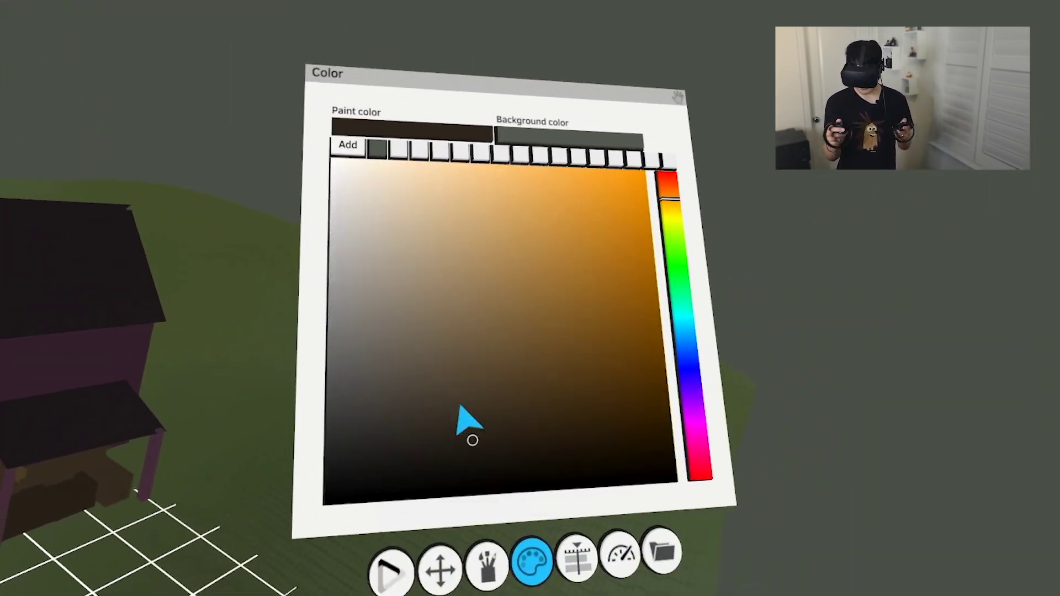
# Pick a light grey paint colour and select the purple house on the hillside with the Selection tool
pyautogui.click(402, 255)
pyautogui.click(577, 581)
pyautogui.click(602, 124)
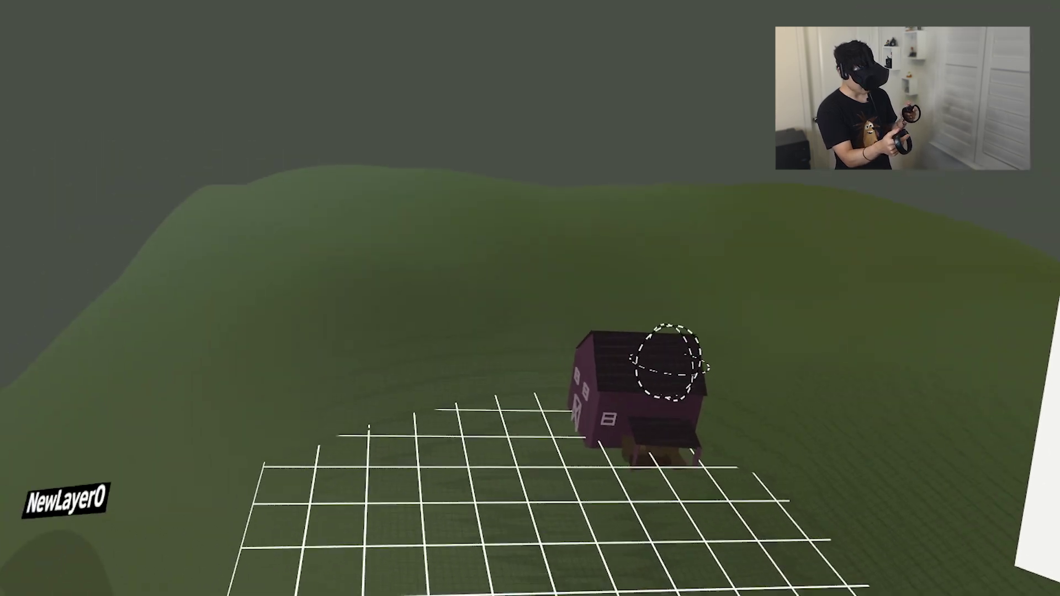
pyautogui.click(671, 367)
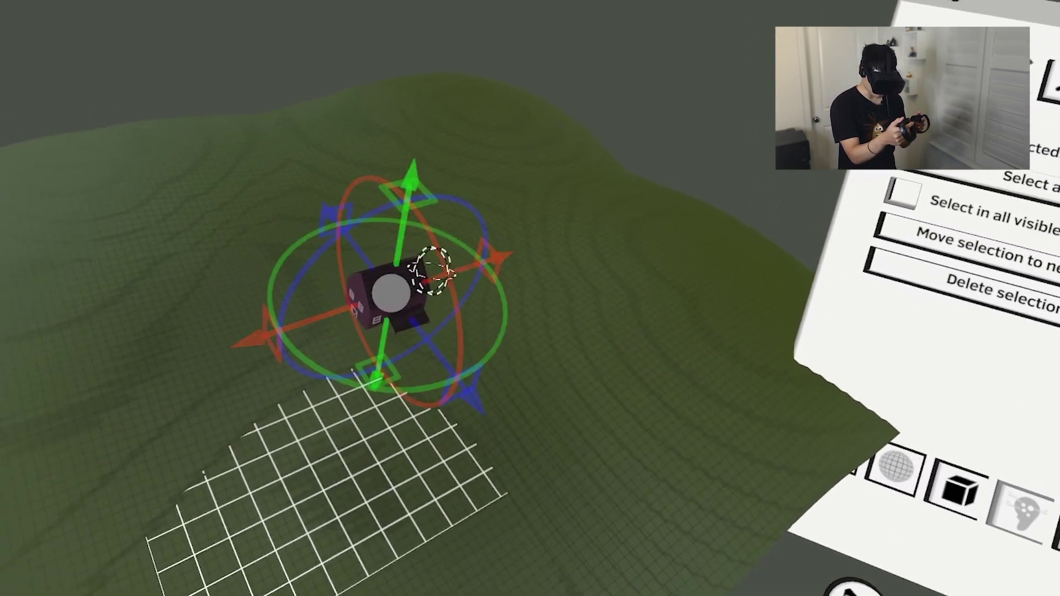
pyautogui.click(437, 271)
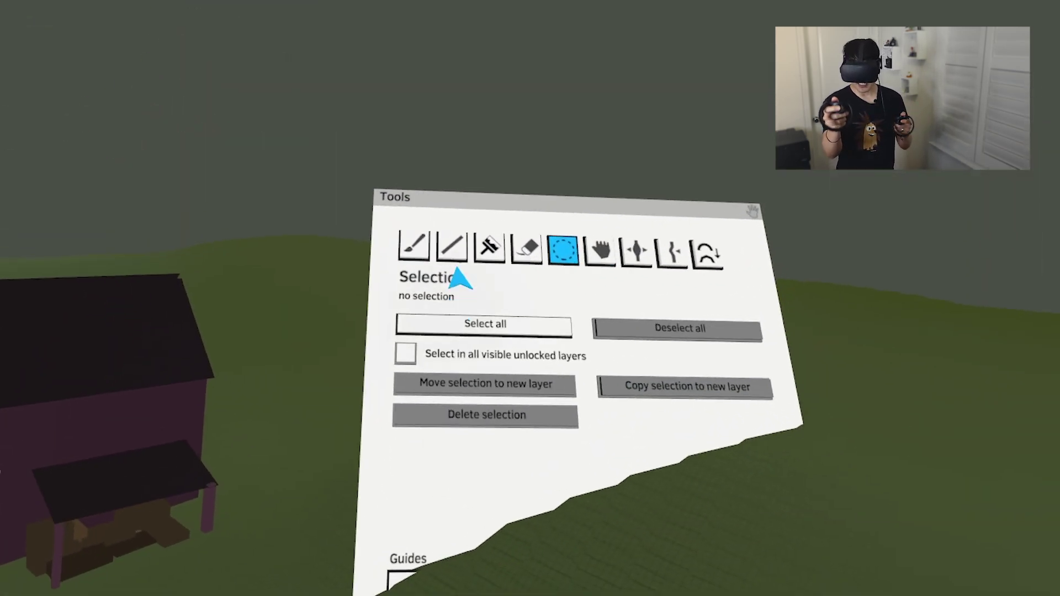
# Draw a straight vertical light grey fence picket in front of the house, replacing the slanted first attempt
pyautogui.click(444, 248)
pyautogui.click(460, 559)
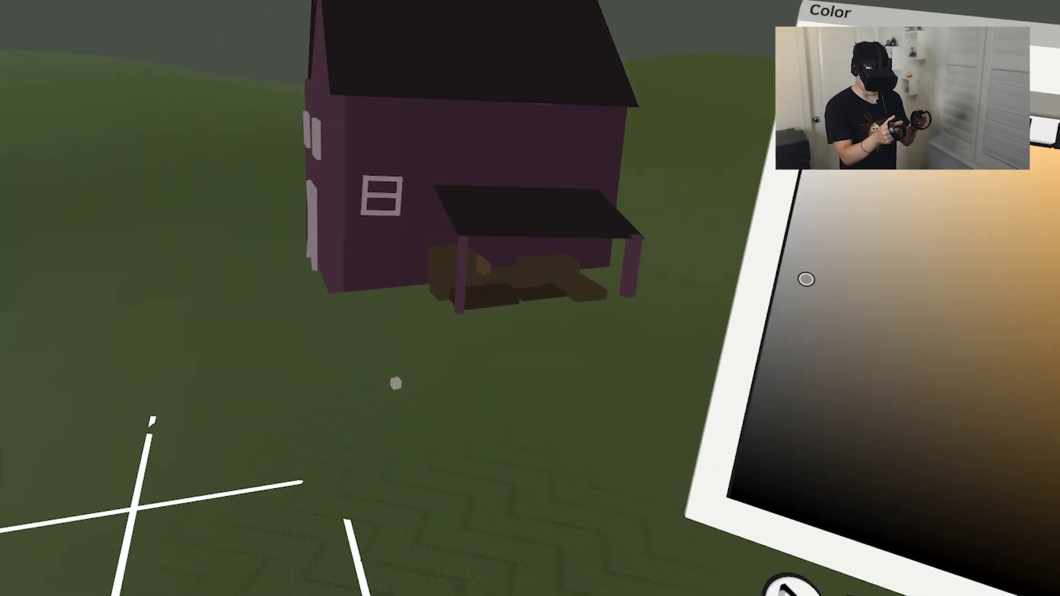
pyautogui.moveTo(369, 303)
pyautogui.mouseDown()
pyautogui.moveTo(362, 438)
pyautogui.moveTo(360, 402)
pyautogui.mouseUp()
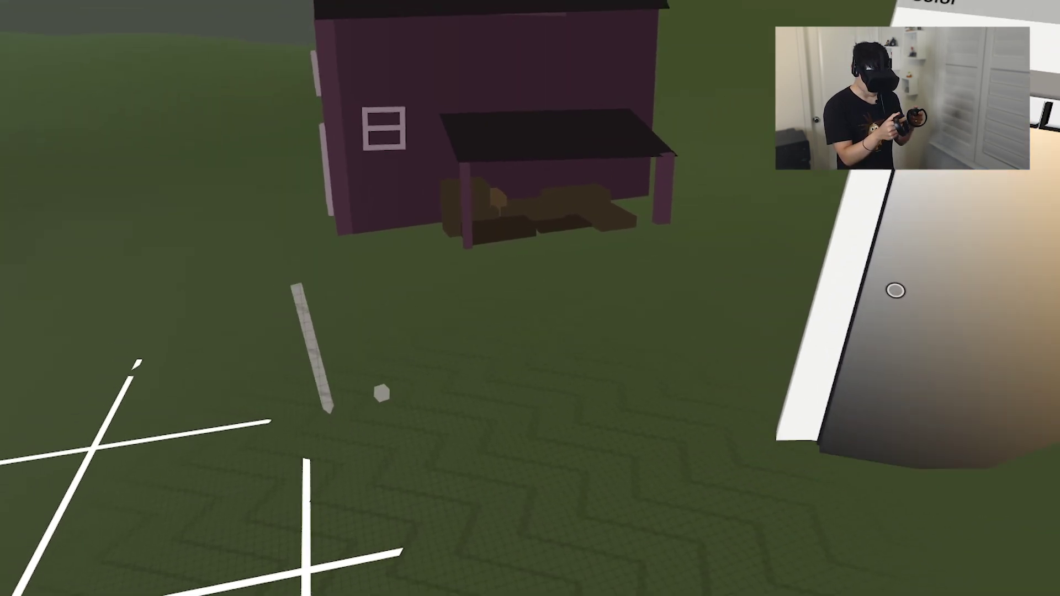
pyautogui.hotkey('ctrl', 'z')
pyautogui.moveTo(331, 290)
pyautogui.mouseDown()
pyautogui.moveTo(343, 395)
pyautogui.moveTo(332, 410)
pyautogui.mouseUp()
# Duplicate the picket into an evenly spaced row joined by two horizontal rails to form a fence section
pyautogui.click(323, 340)
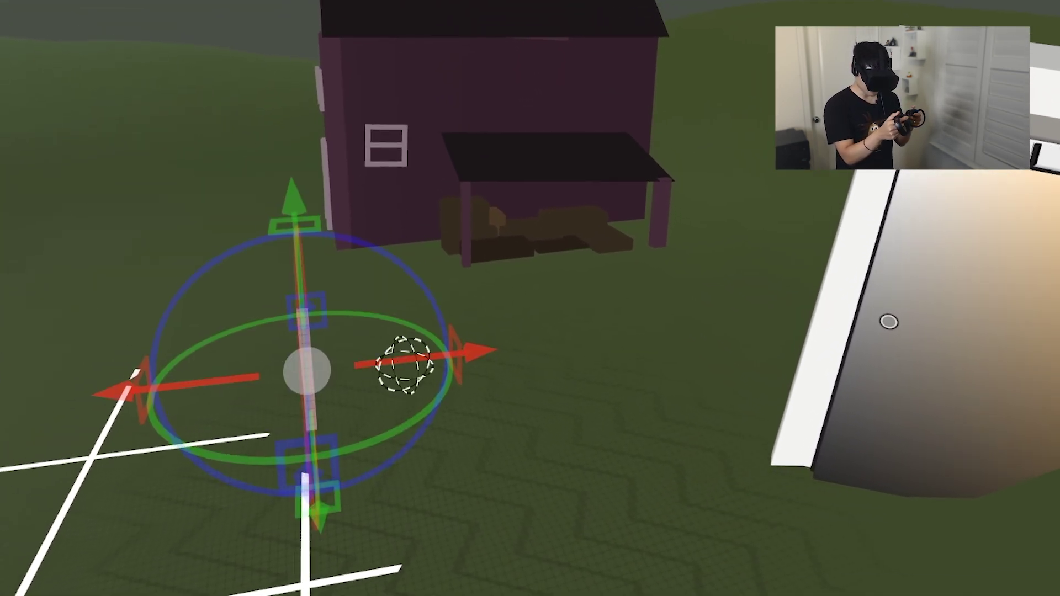
pyautogui.hotkey('ctrl', 'd')
pyautogui.hotkey('ctrl', 'd')
pyautogui.hotkey('ctrl', 'd')
pyautogui.hotkey('ctrl', 'd')
pyautogui.hotkey('ctrl', 'd')
pyautogui.hotkey('ctrl', 'd')
pyautogui.hotkey('ctrl', 'd')
pyautogui.hotkey('ctrl', 'd')
pyautogui.hotkey('ctrl', 'd')
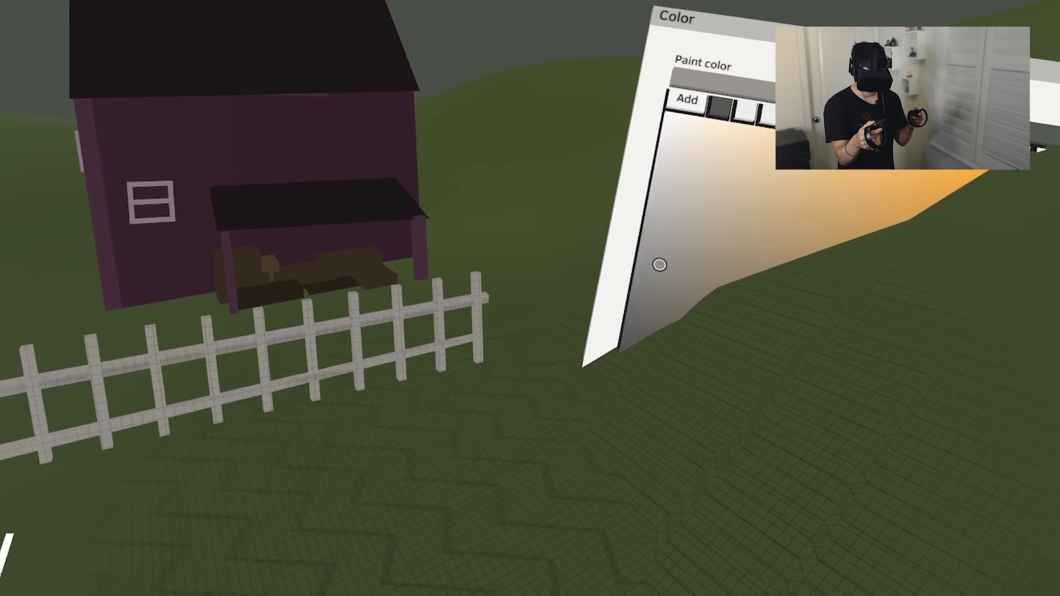
# Duplicate the fence section and place rotated copies end to end around the house to enclose its yard
pyautogui.moveTo(528, 400); pyautogui.dragTo(249, 386)
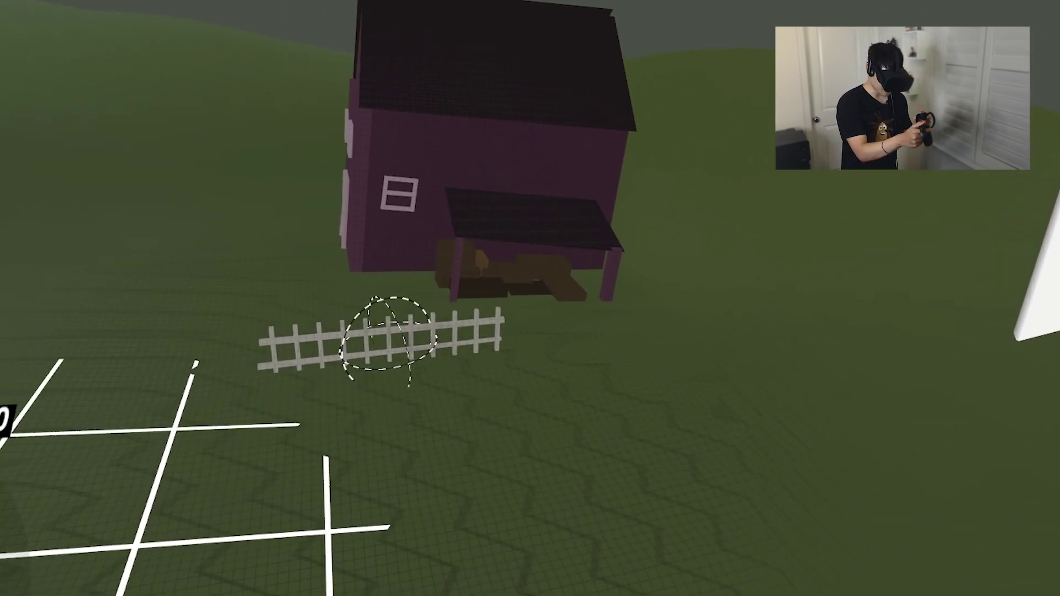
pyautogui.moveTo(290, 358); pyautogui.dragTo(260, 382)
pyautogui.moveTo(304, 349); pyautogui.dragTo(378, 324)
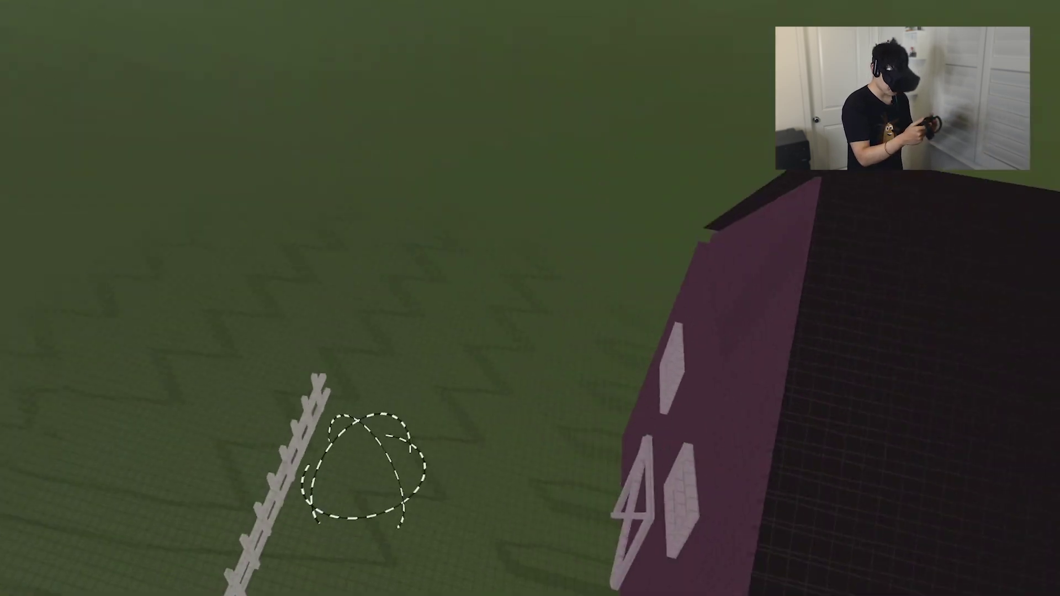
pyautogui.moveTo(367, 468); pyautogui.dragTo(472, 296)
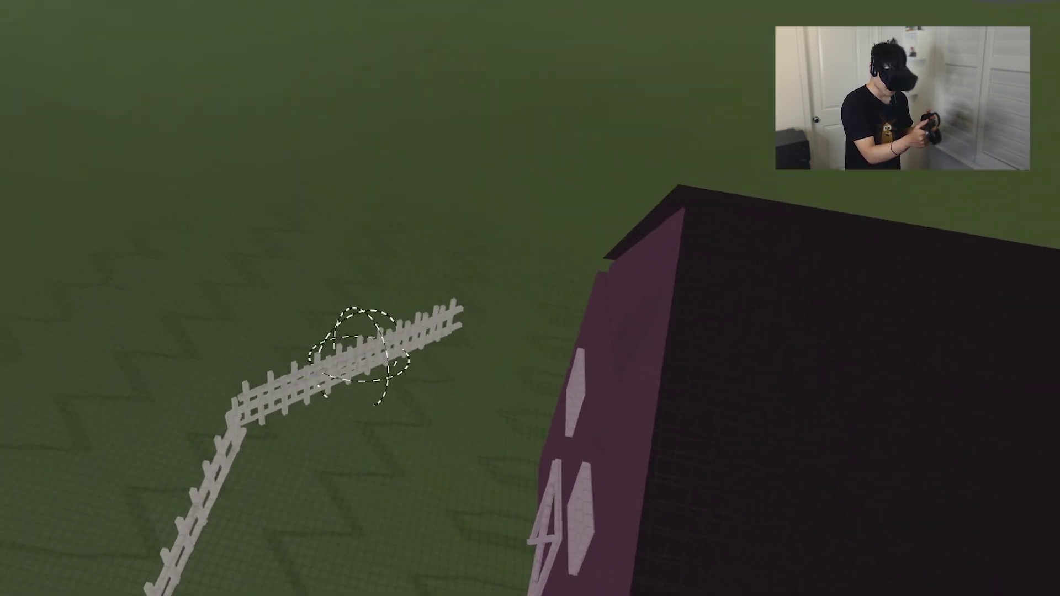
pyautogui.moveTo(335, 357); pyautogui.dragTo(389, 362)
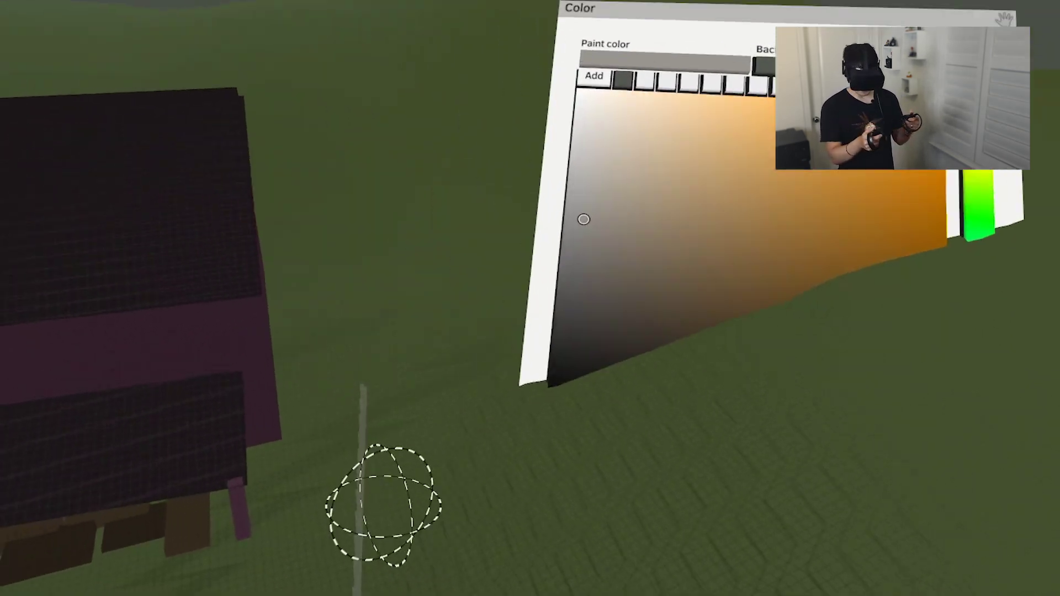
pyautogui.moveTo(383, 504); pyautogui.dragTo(400, 254)
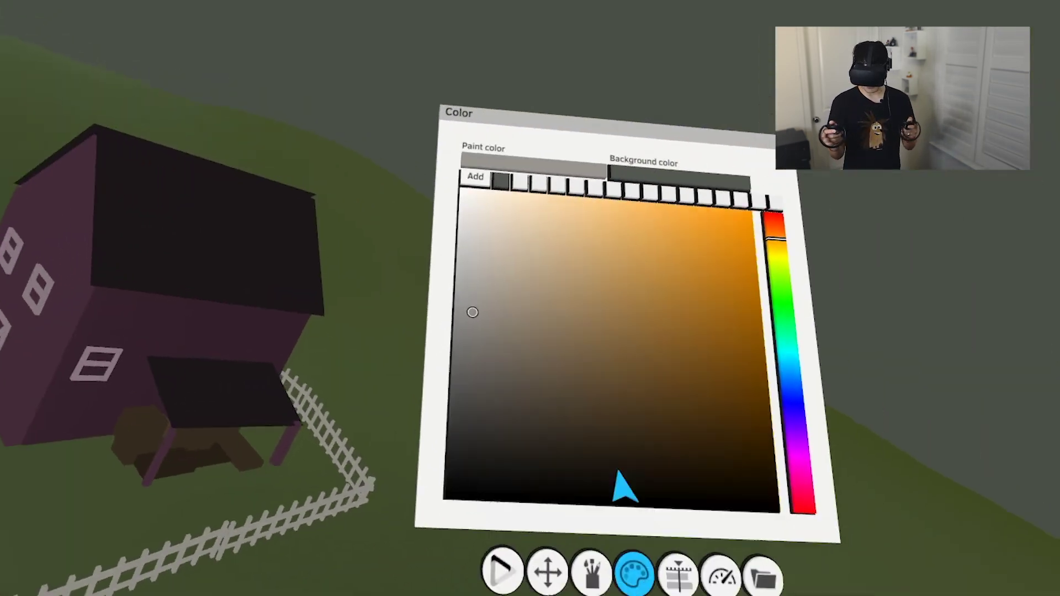
# Choose a dark brown paint colour and draw straight upright strokes inside the fenced yard beside the house
pyautogui.click(451, 332)
pyautogui.click(467, 490)
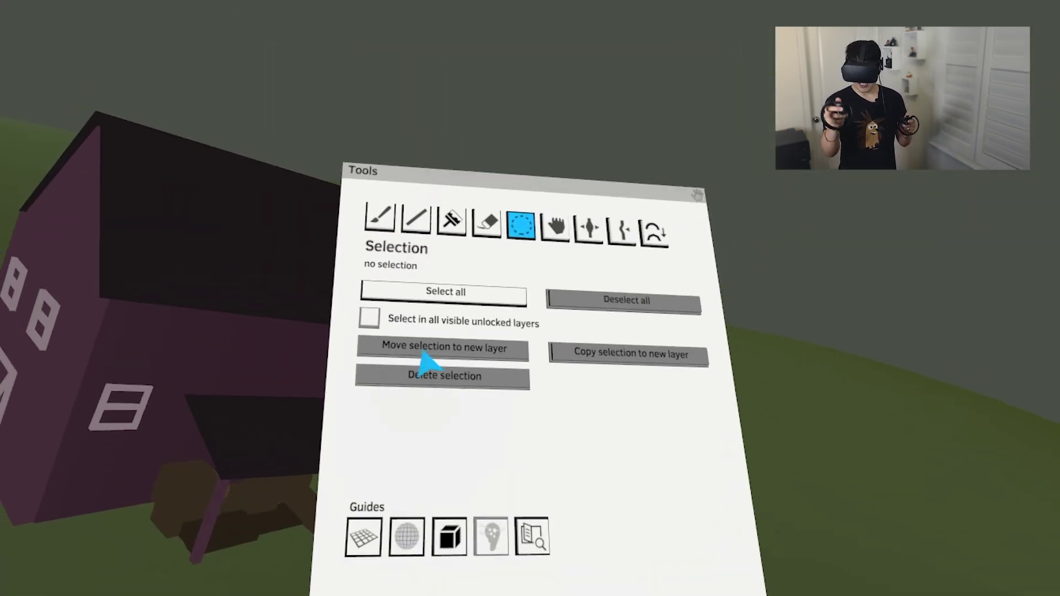
pyautogui.click(641, 192)
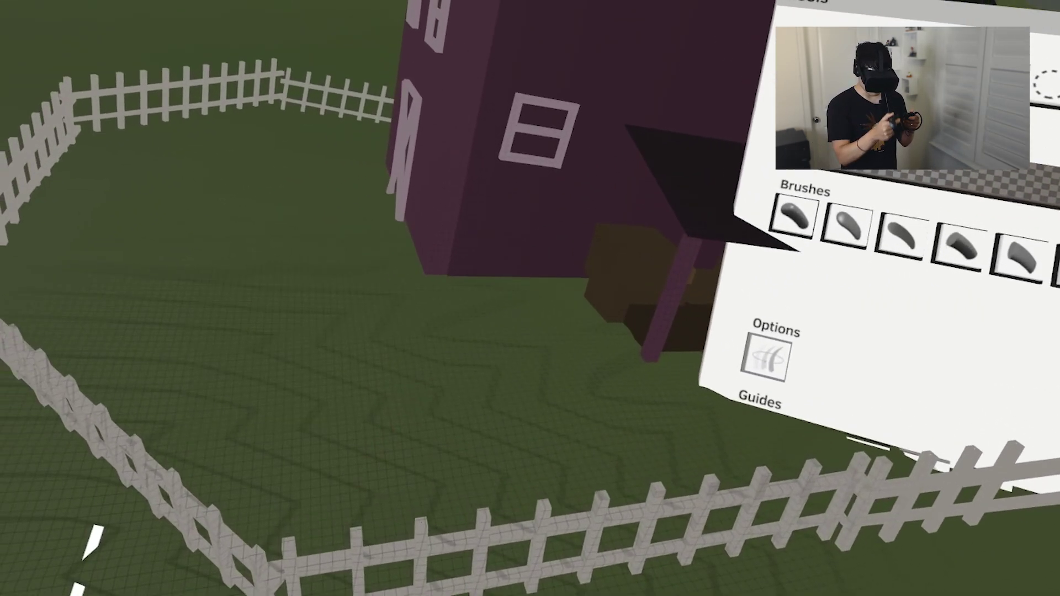
pyautogui.moveTo(350, 526); pyautogui.dragTo(320, 324)
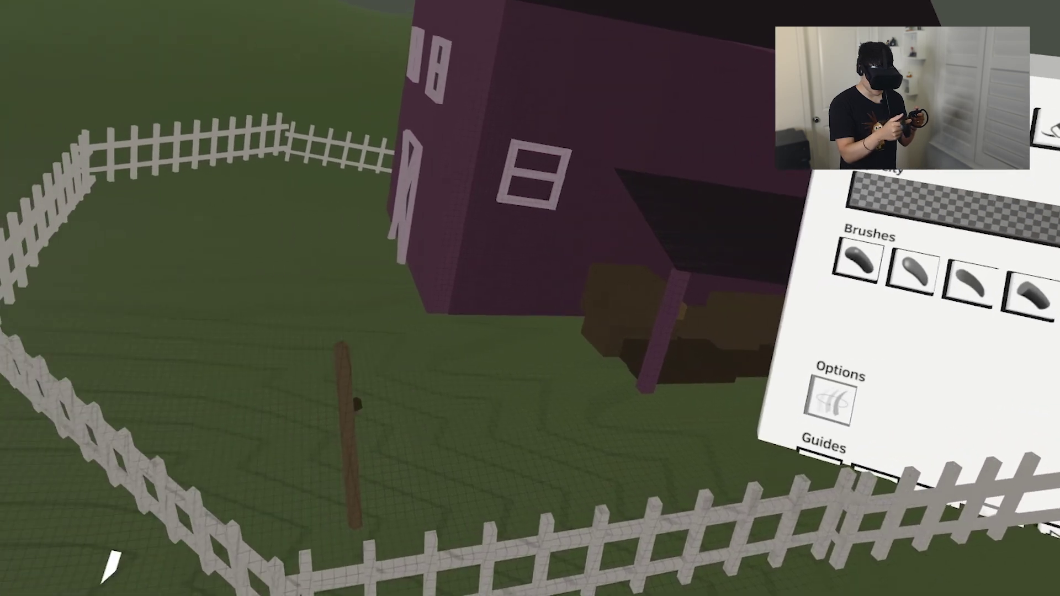
pyautogui.moveTo(329, 479); pyautogui.dragTo(351, 282)
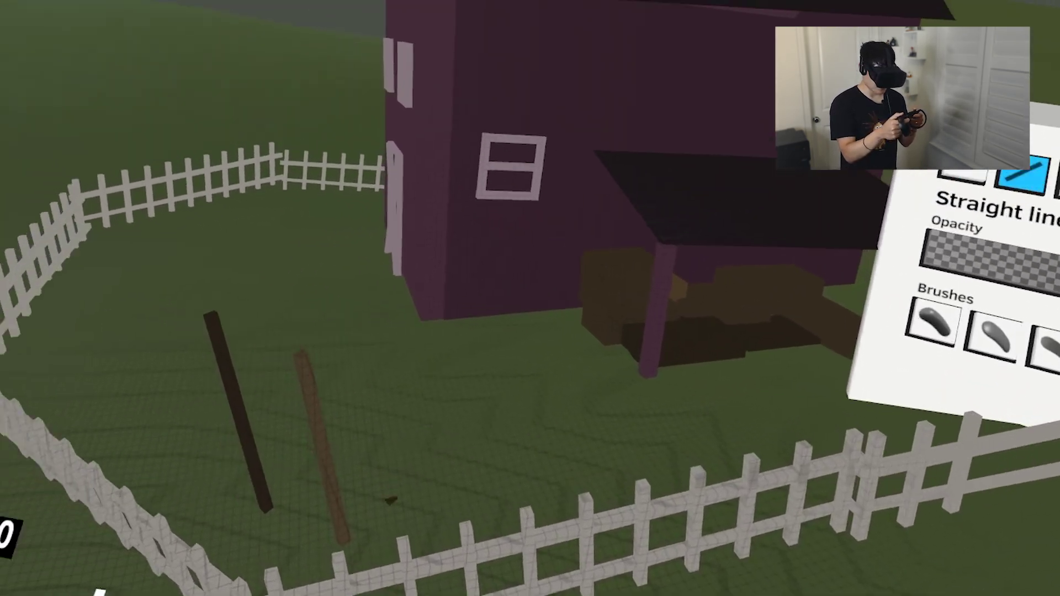
pyautogui.moveTo(608, 587); pyautogui.dragTo(626, 507)
pyautogui.moveTo(368, 446); pyautogui.dragTo(256, 272)
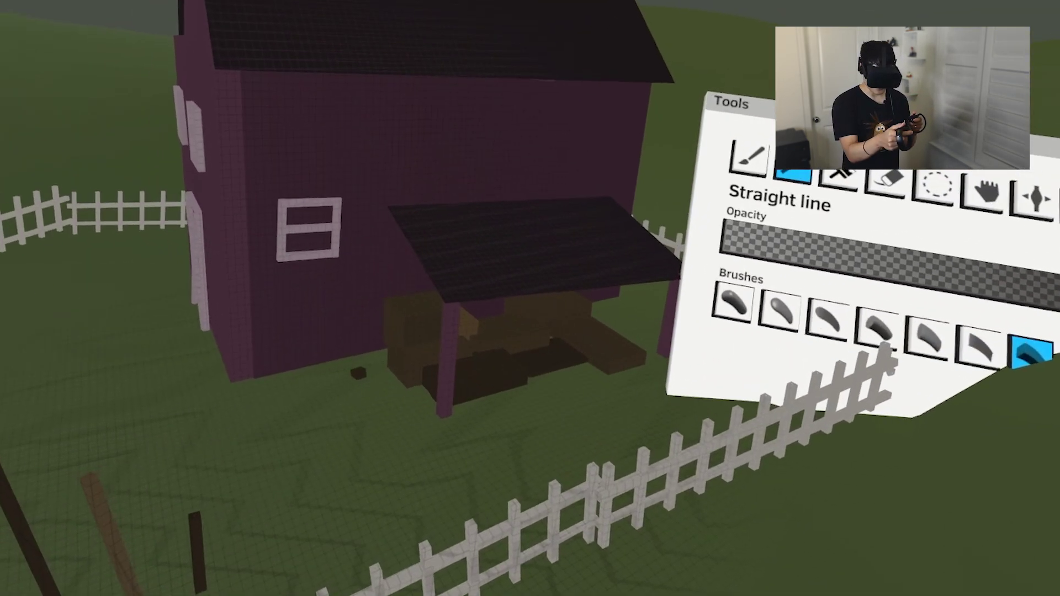
pyautogui.moveTo(357, 372); pyautogui.dragTo(364, 406)
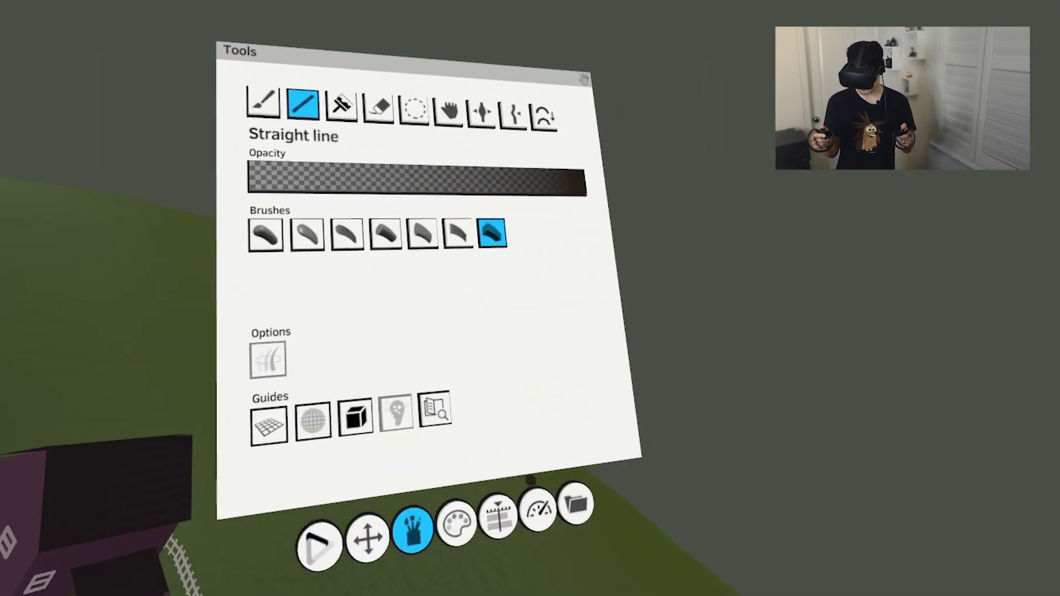
# Add a new empty paint layer above NewLayer0 for the trees
pyautogui.click(546, 499)
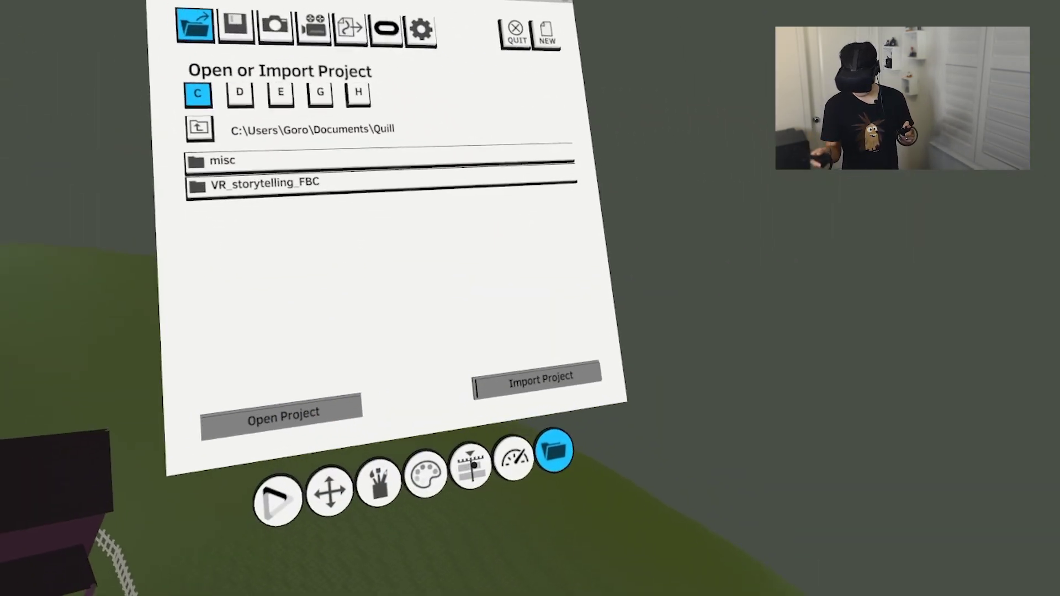
pyautogui.click(471, 463)
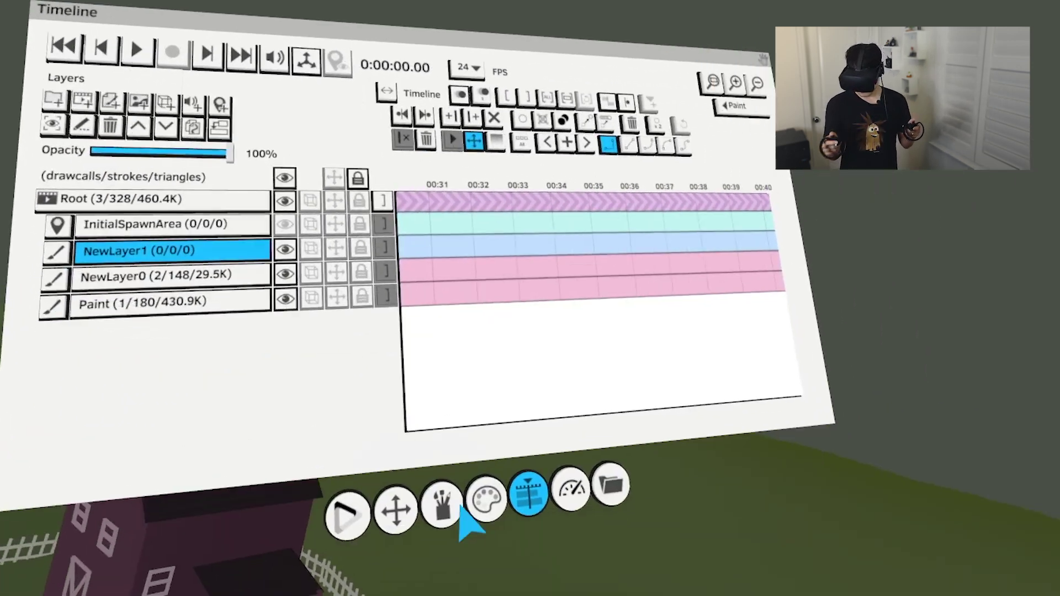
# Paint a brown tree trunk near the fenced yard and mix a green paint colour for the foliage
pyautogui.click(481, 517)
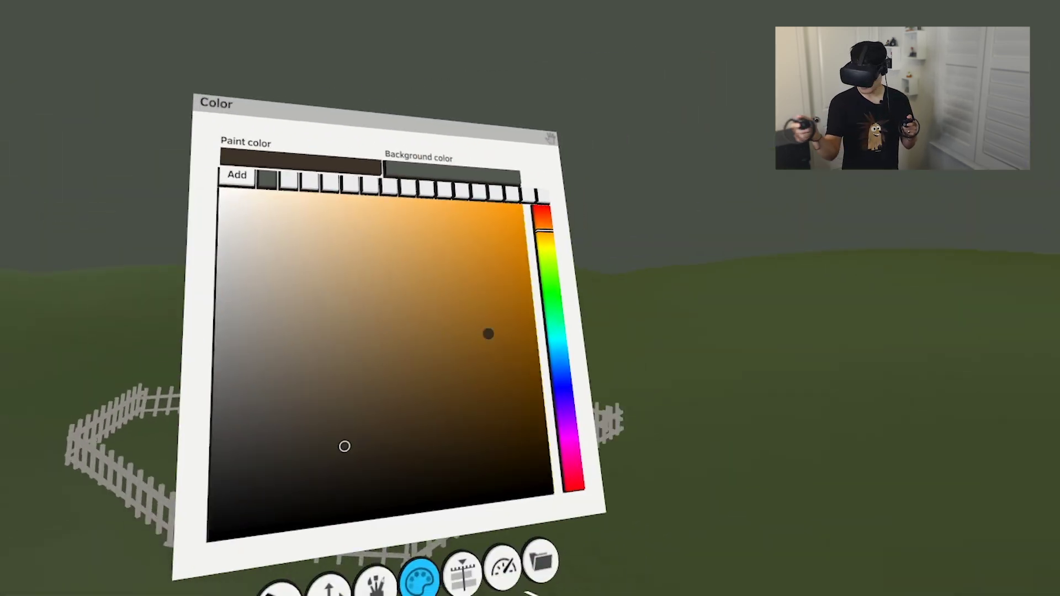
pyautogui.click(565, 281)
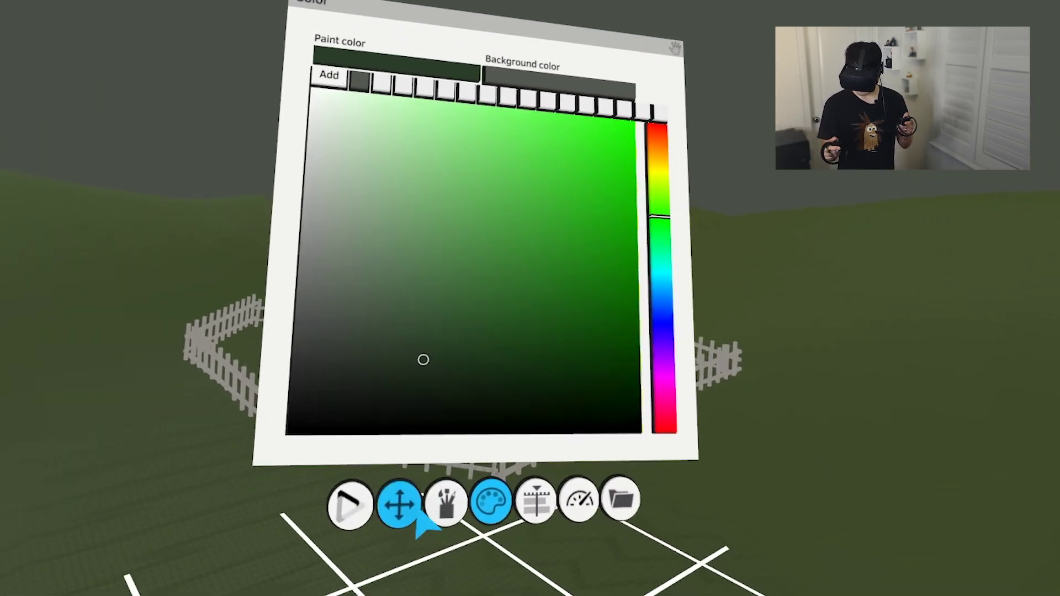
pyautogui.click(430, 510)
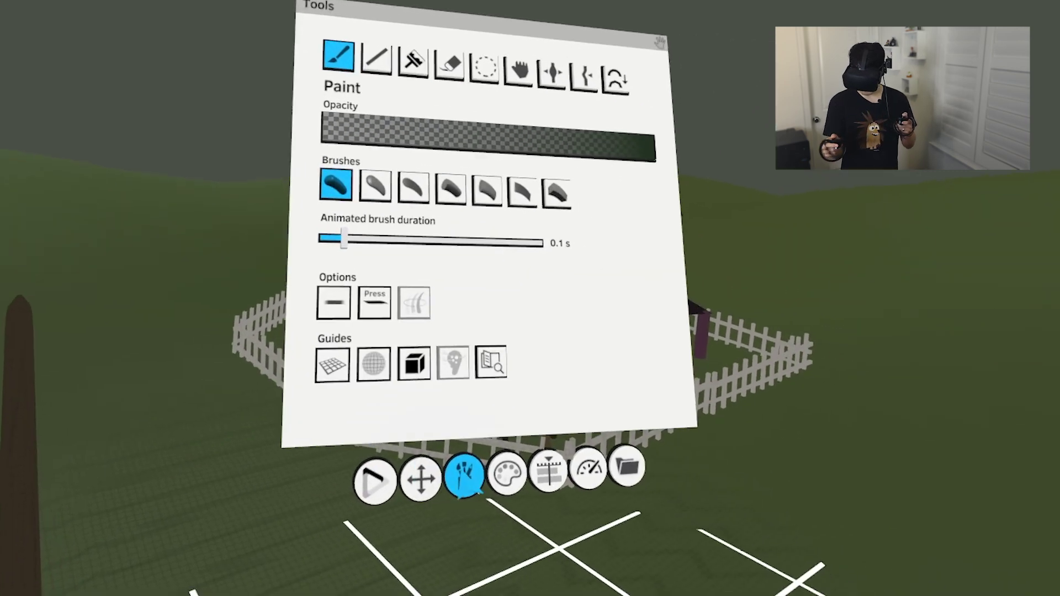
pyautogui.click(506, 476)
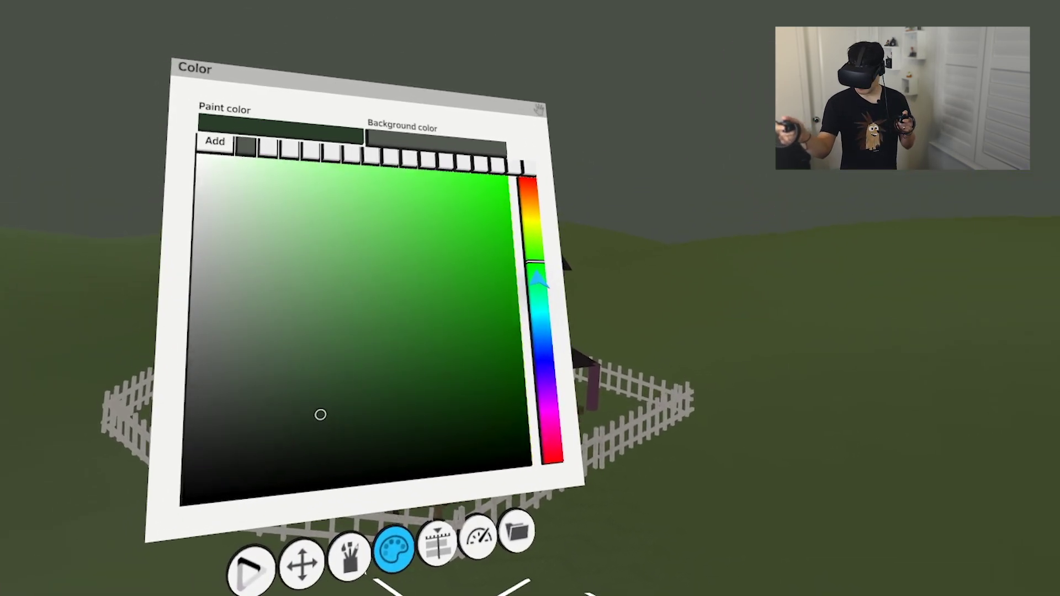
pyautogui.click(510, 231)
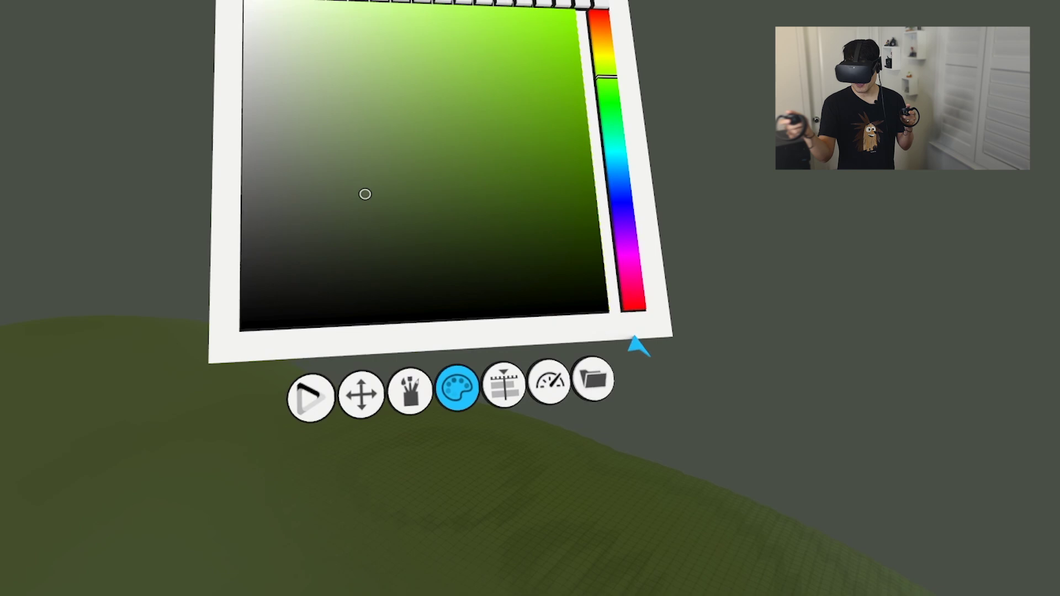
# Set Colorize to the Dodge blend mode at reduced strength for lightening the tree foliage
pyautogui.click(537, 571)
pyautogui.click(499, 177)
pyautogui.click(425, 267)
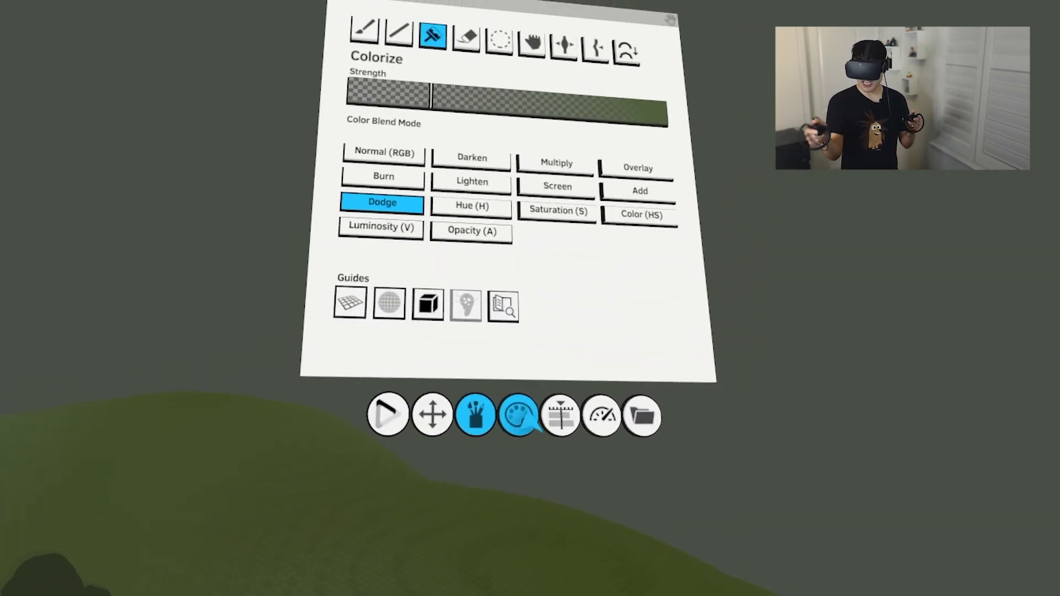
# Pick a muted grey-green paint colour and tint the foliage of the trees around the house
pyautogui.click(573, 487)
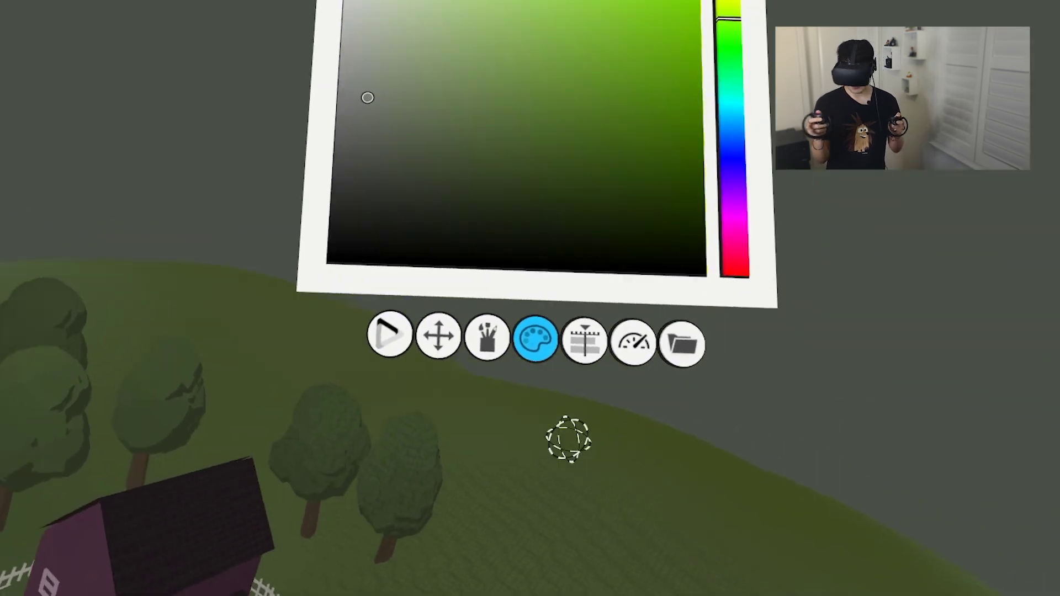
pyautogui.click(660, 407)
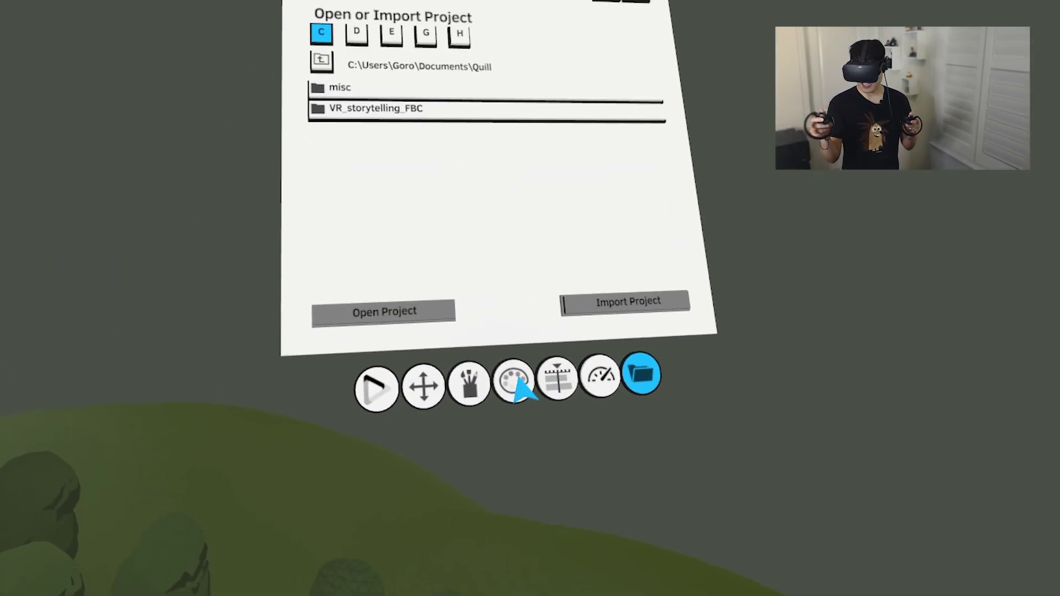
pyautogui.click(510, 363)
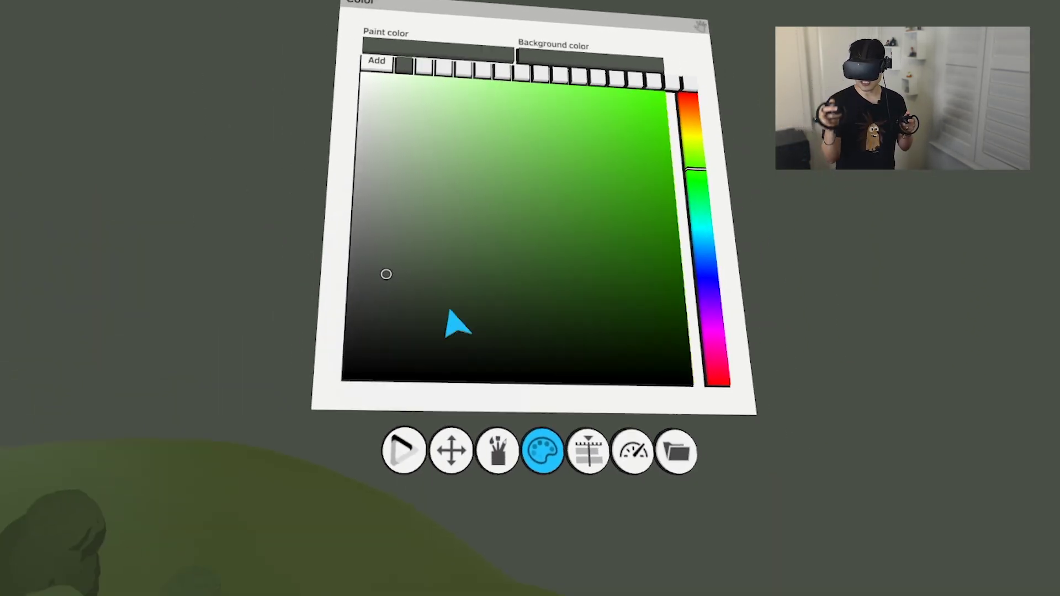
pyautogui.click(498, 450)
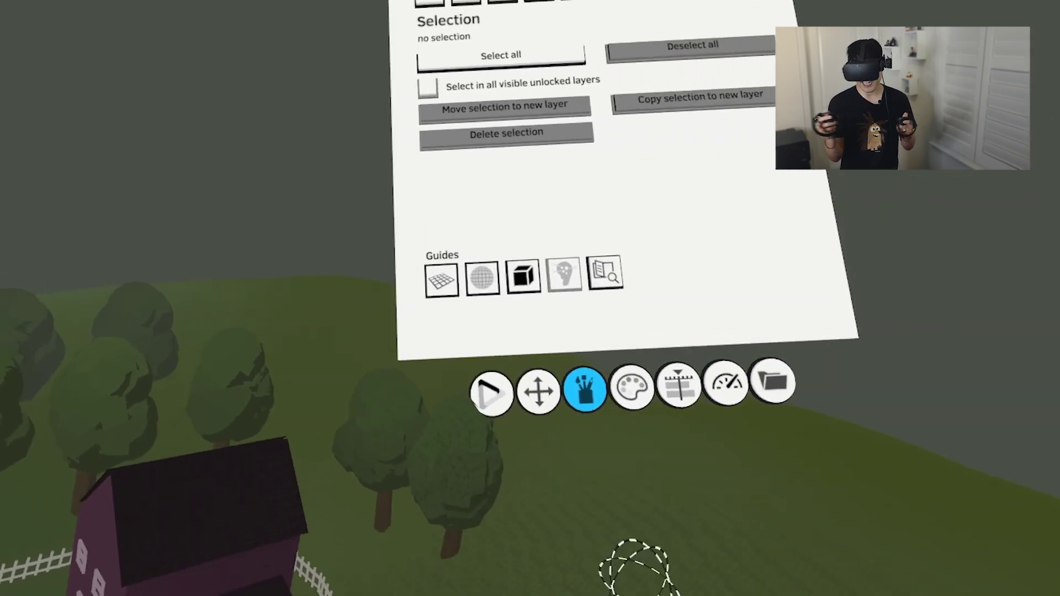
# Turn the tree layer into a looping frame animation and reshape the foliage with the Nudge tool
pyautogui.click(629, 459)
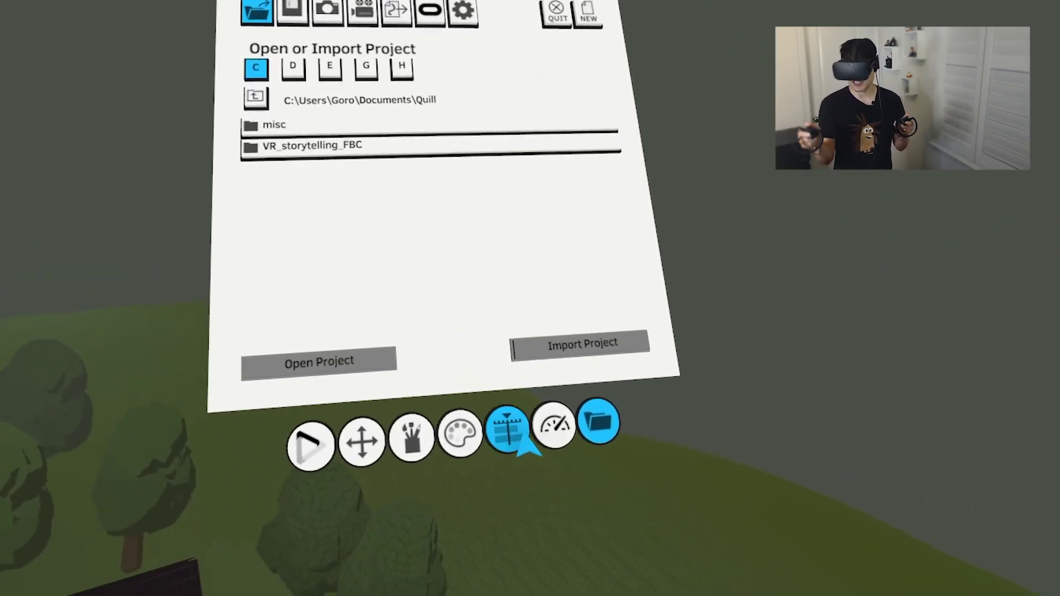
pyautogui.click(511, 433)
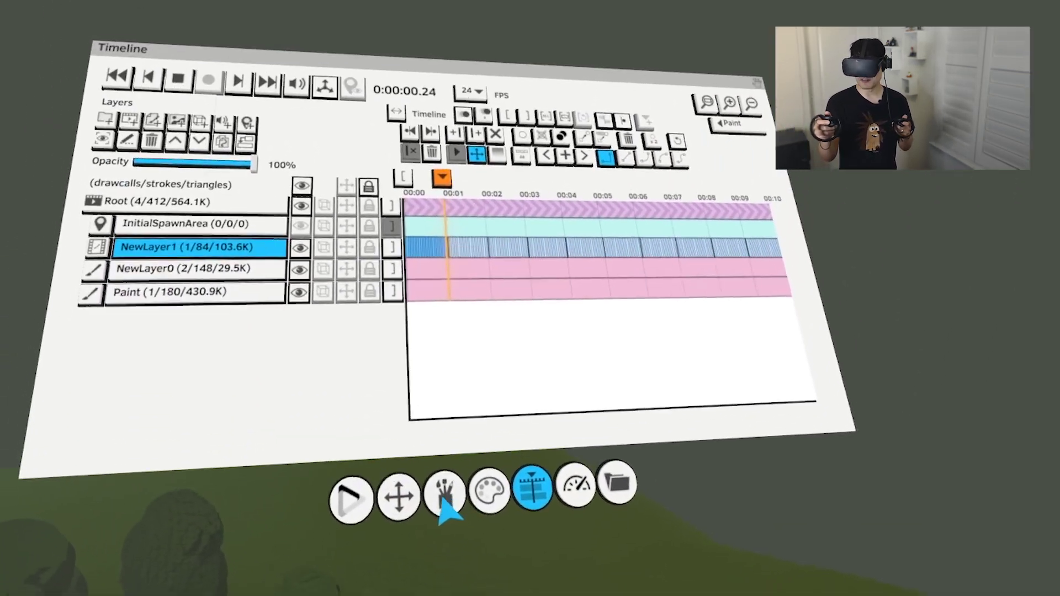
pyautogui.click(443, 500)
pyautogui.click(562, 129)
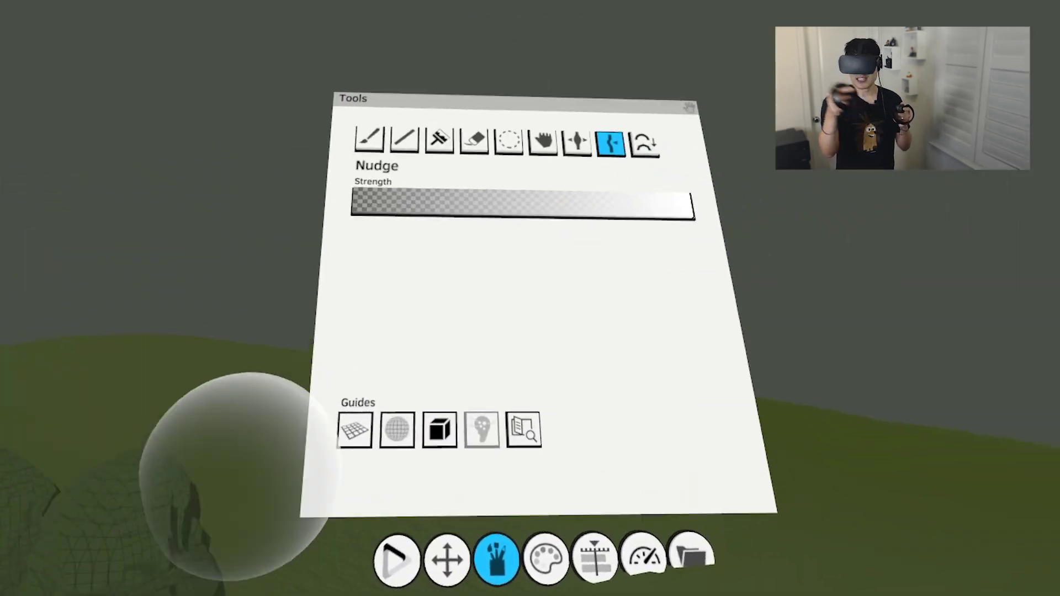
# Paint thin grey wind streaks around the house and trees using the Paint tool with an animated brush duration of 0.09 s
pyautogui.click(549, 161)
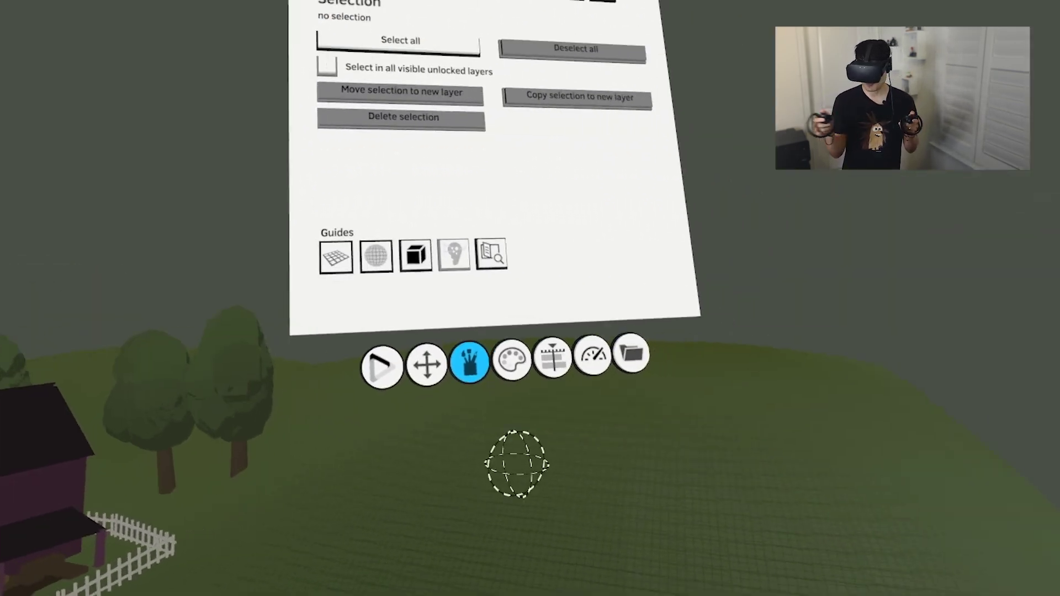
pyautogui.click(632, 357)
pyautogui.click(531, 414)
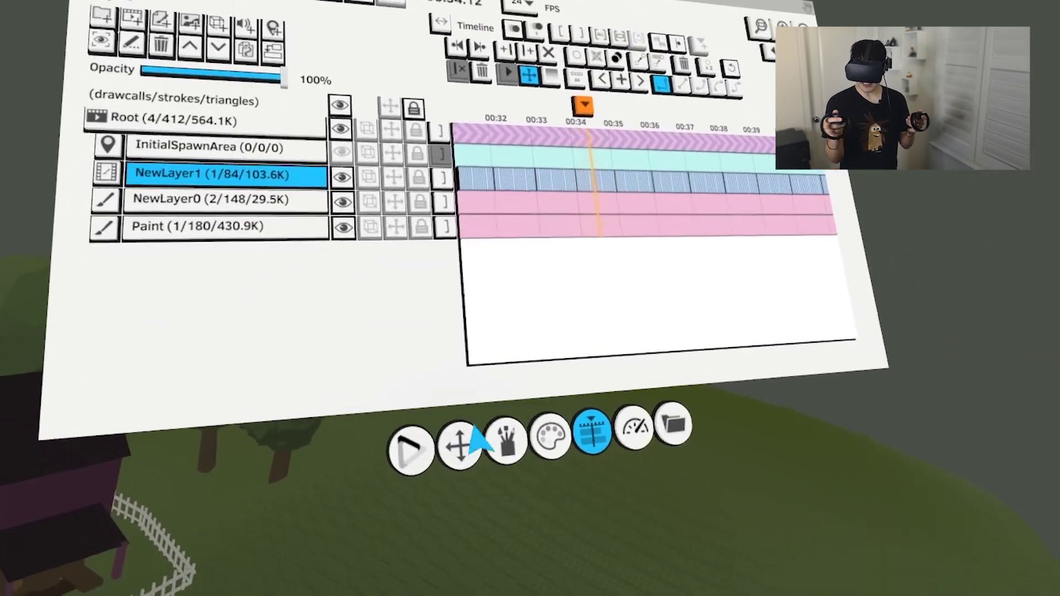
pyautogui.click(507, 441)
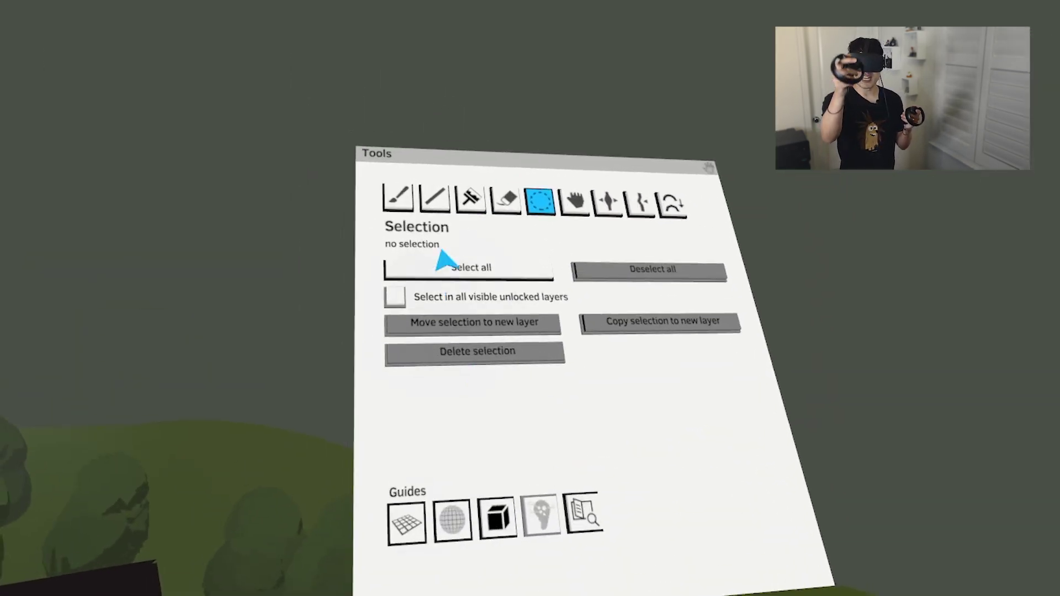
pyautogui.click(395, 192)
pyautogui.click(410, 259)
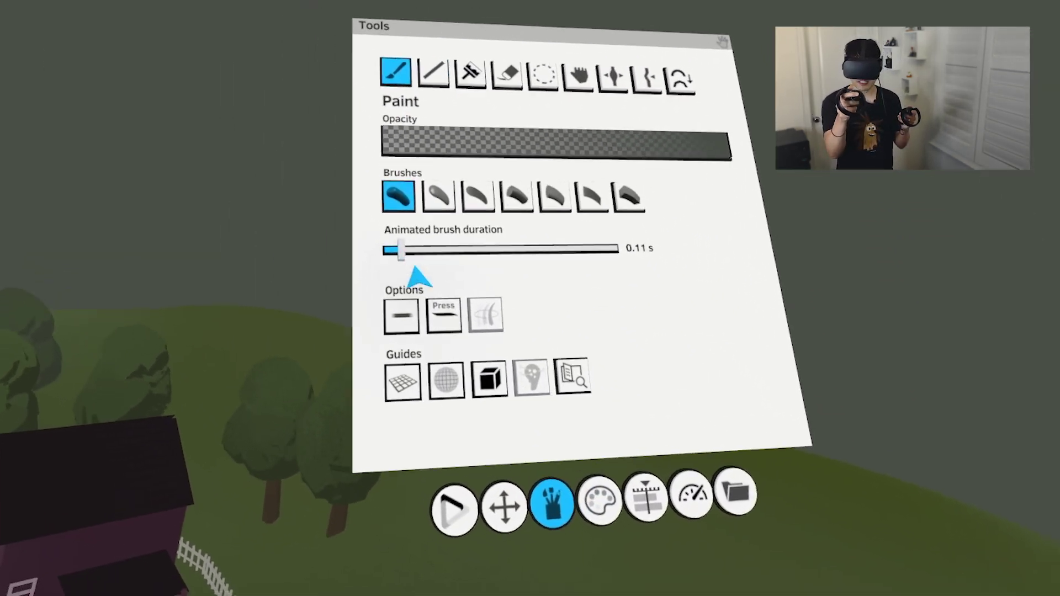
pyautogui.click(413, 263)
pyautogui.click(624, 514)
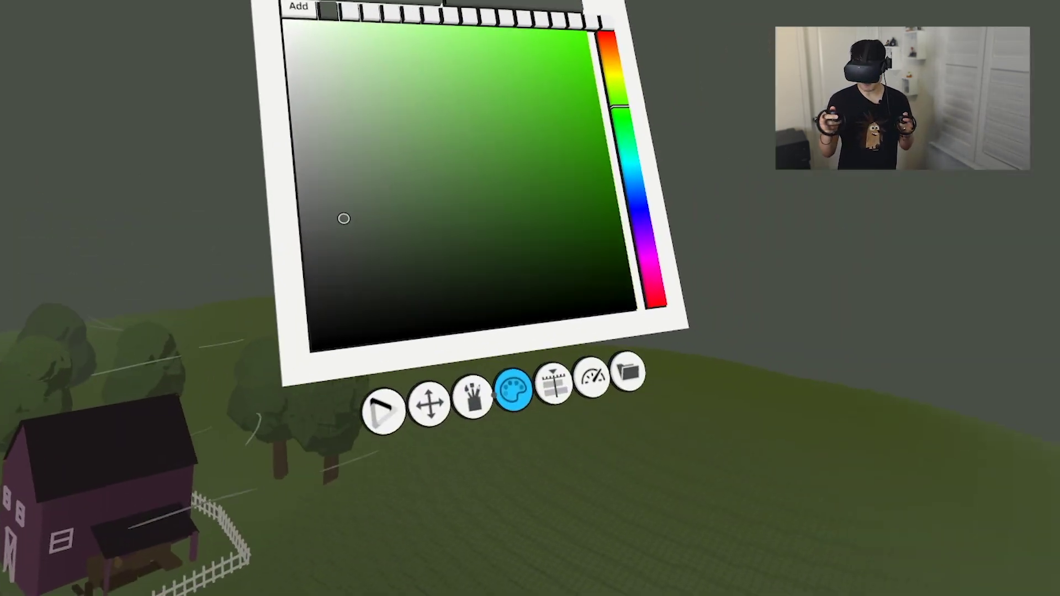
# Lengthen the animated brush duration and paint more wind streaks over the hills around the trees
pyautogui.click(475, 398)
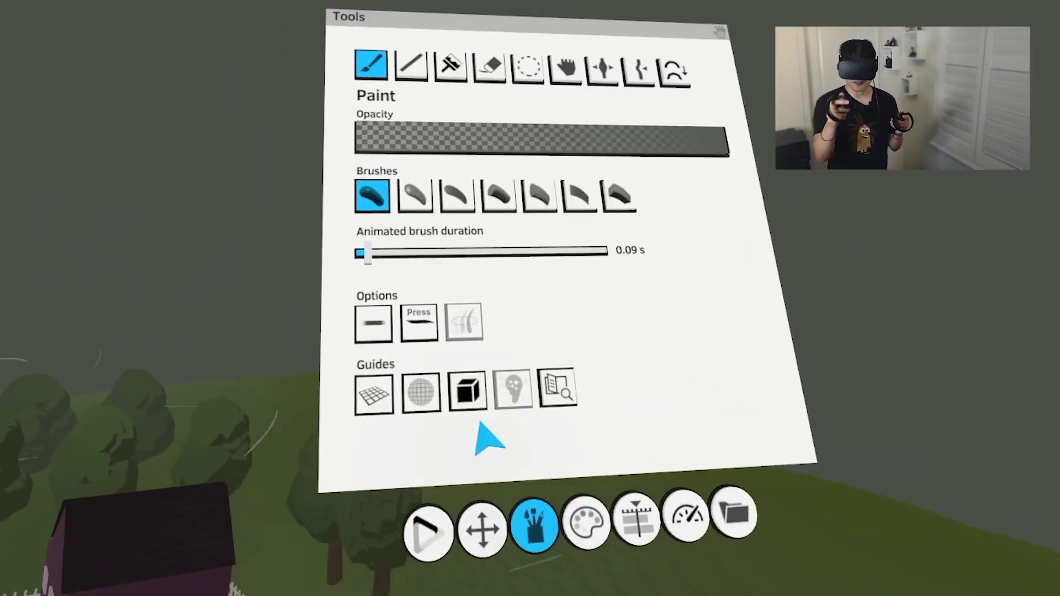
pyautogui.moveTo(389, 258); pyautogui.dragTo(454, 265)
pyautogui.click(612, 534)
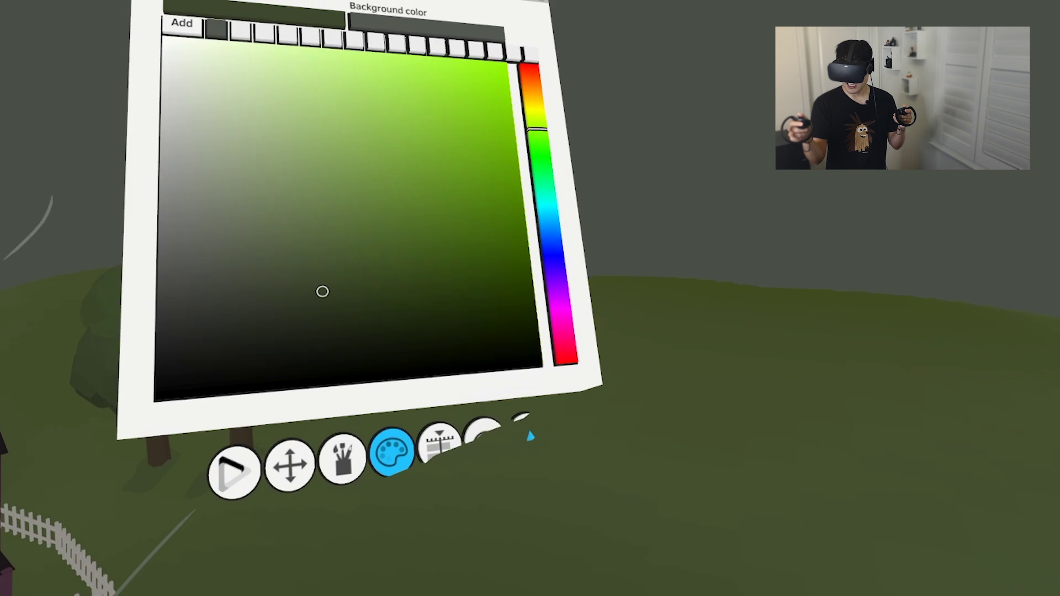
# Make NewLayer0 the active layer and pick a dark grey-green paint colour for shading
pyautogui.click(1000, 385)
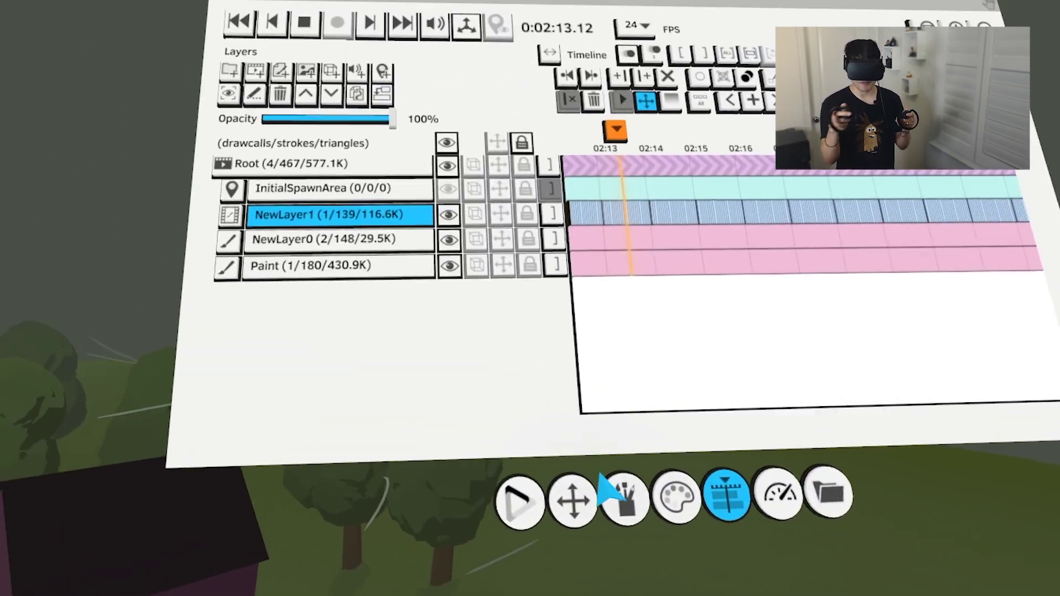
pyautogui.click(331, 239)
pyautogui.click(624, 497)
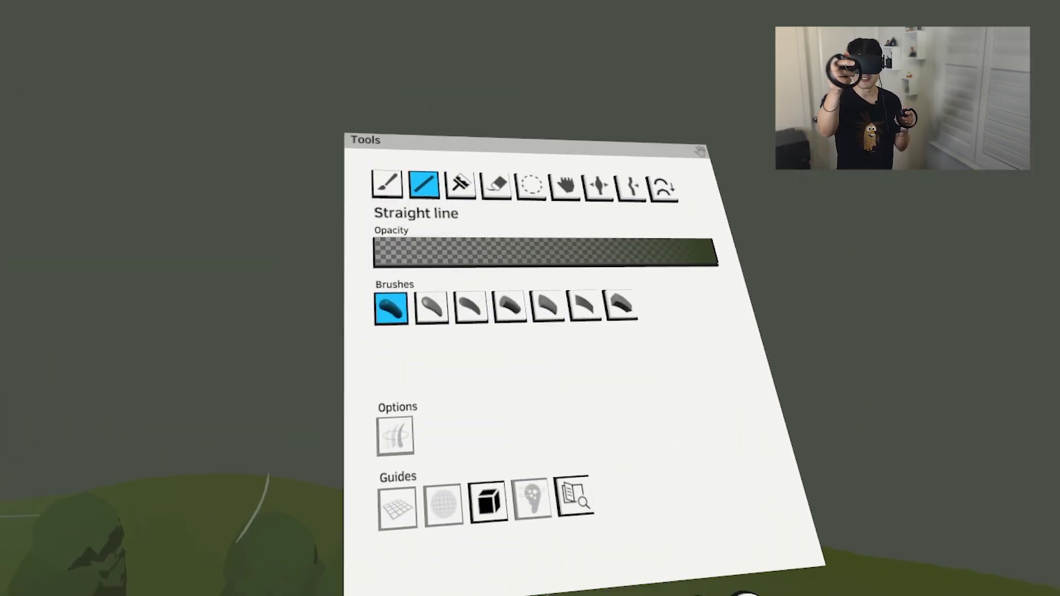
pyautogui.click(475, 569)
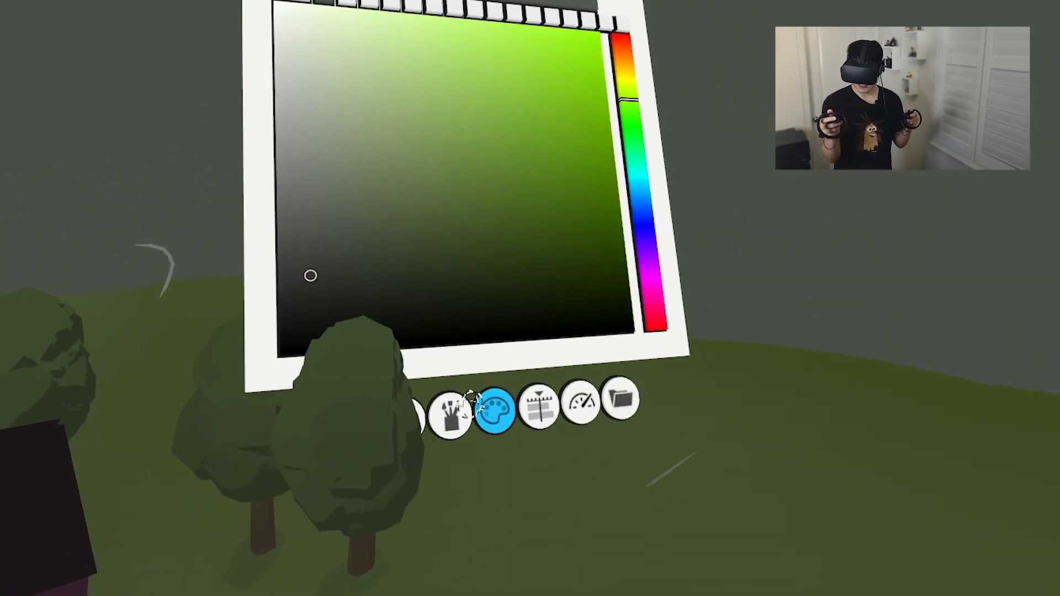
# Set Colorize to the Multiply blend mode at low strength for darkening the painted strokes
pyautogui.click(450, 416)
pyautogui.click(455, 128)
pyautogui.click(598, 268)
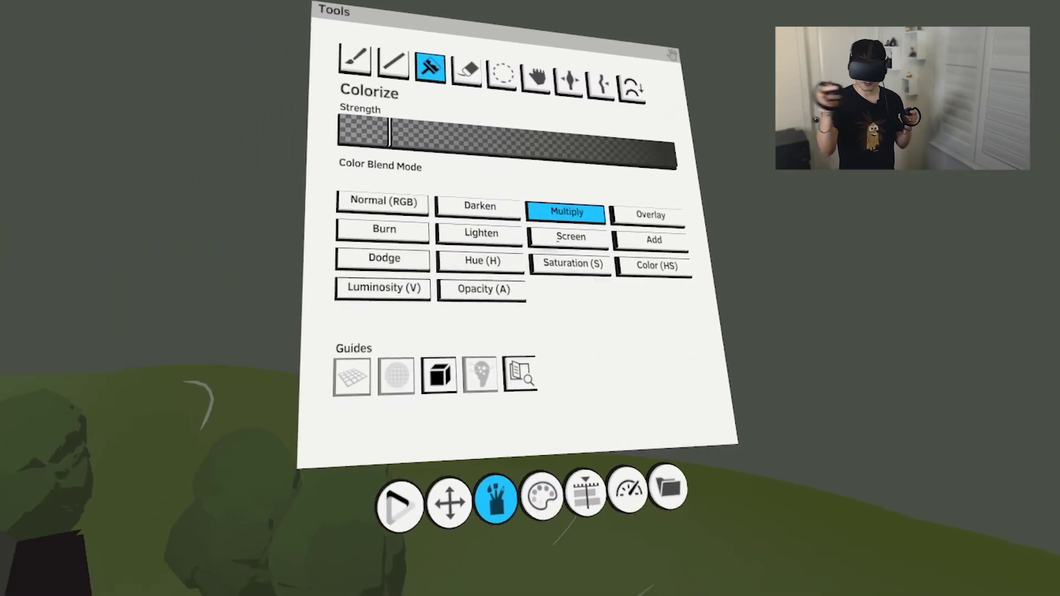